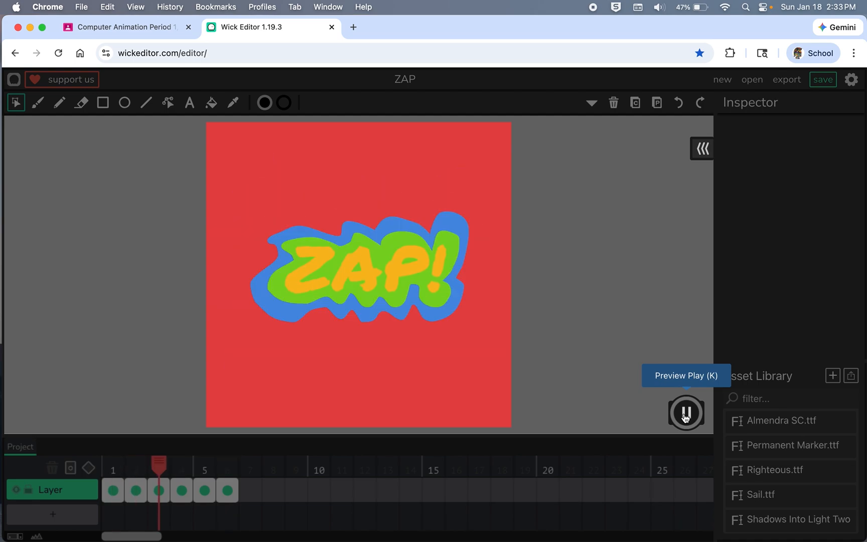
# Step: Stop the preview of the example animation and open a blank Wick Editor project in a new tab, dismissing its welcome messages
pyautogui.click(685, 417)
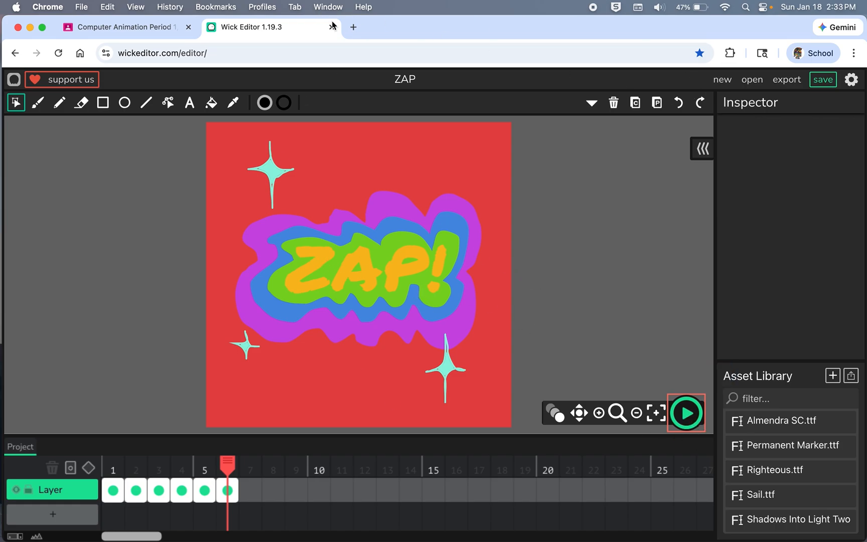
pyautogui.click(353, 26)
pyautogui.click(712, 75)
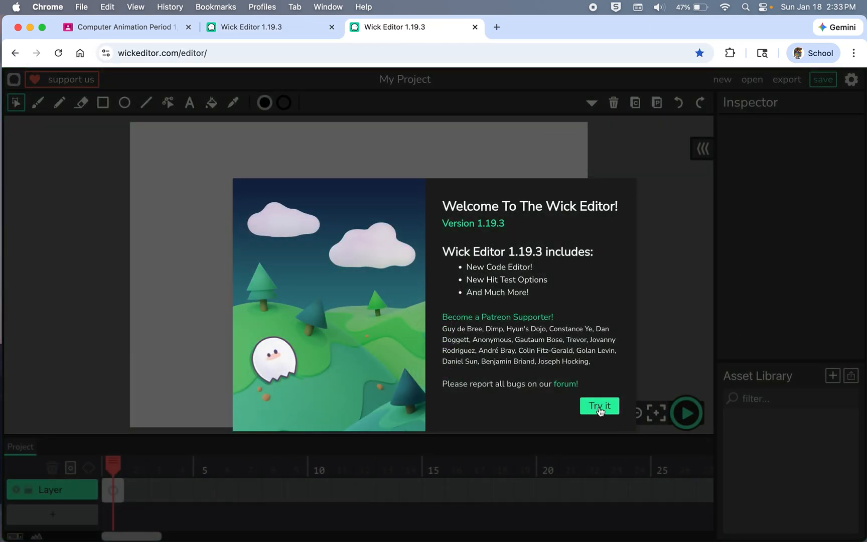
pyautogui.click(600, 406)
pyautogui.click(409, 346)
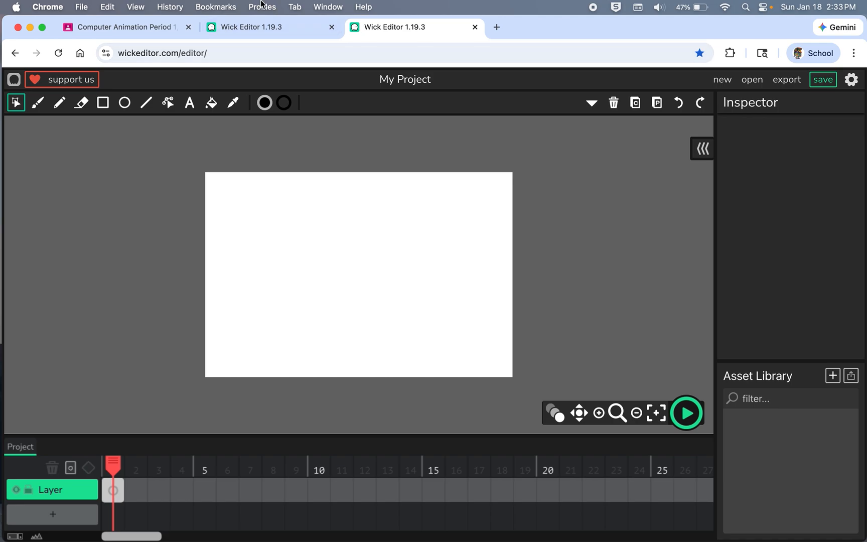
# Step: Make the project canvas square by setting its height to 720 px in the project settings
pyautogui.click(852, 80)
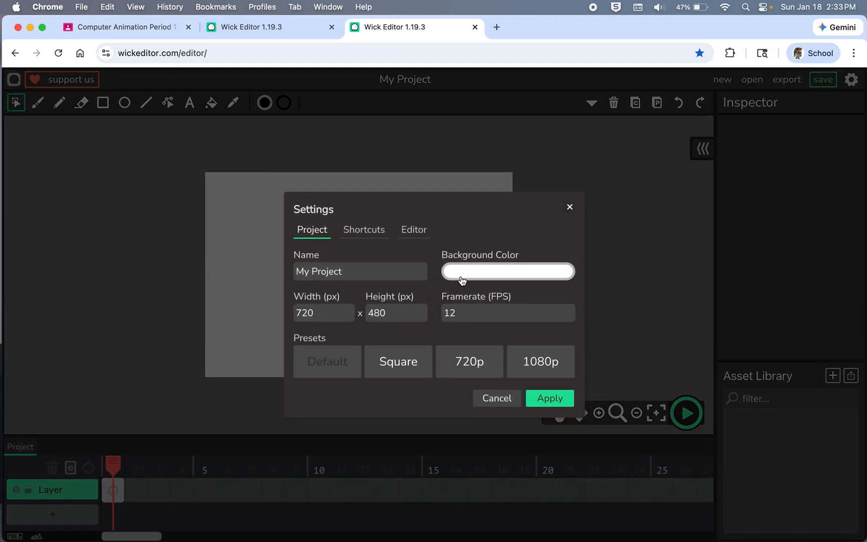
pyautogui.doubleClick(409, 312)
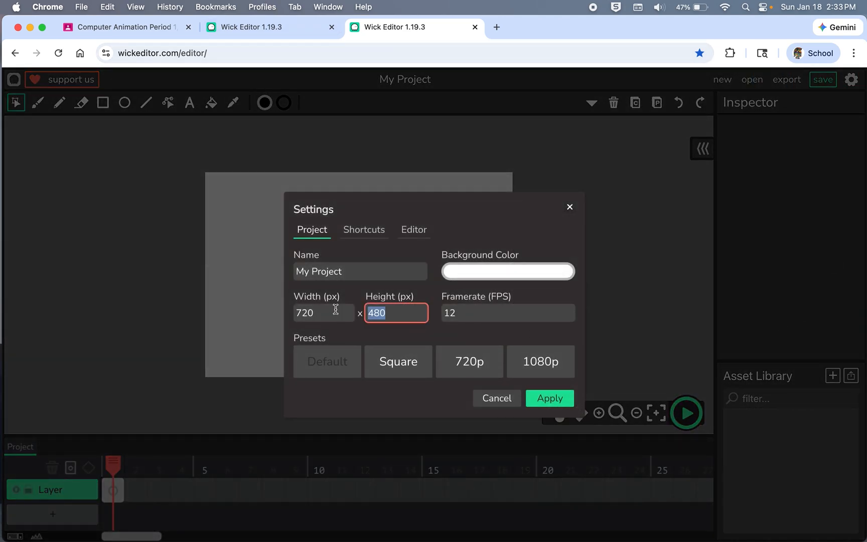
pyautogui.write('720')
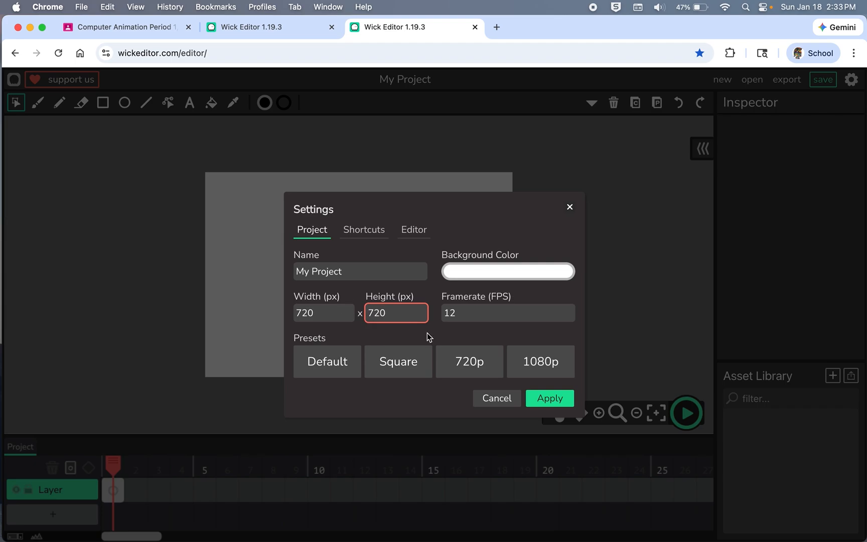
pyautogui.click(555, 400)
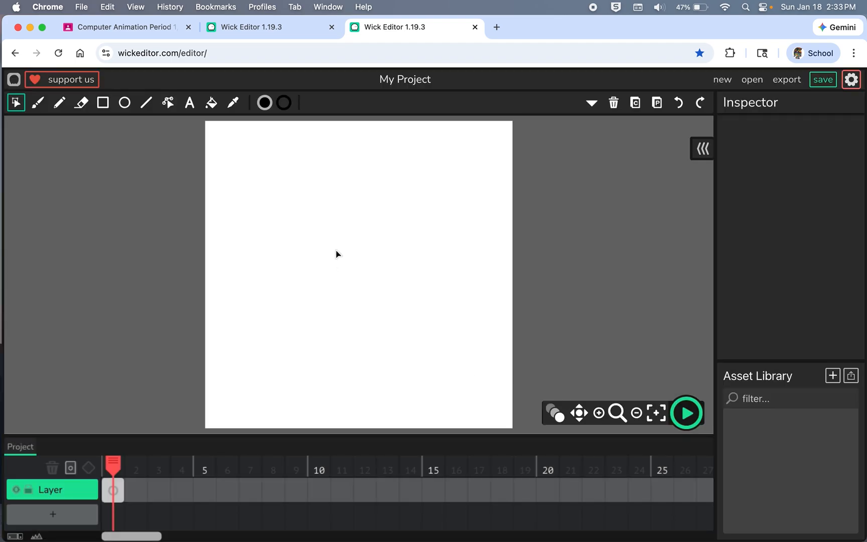
# Step: Add a text object reading "ZAP" near the middle of the canvas
pyautogui.click(190, 103)
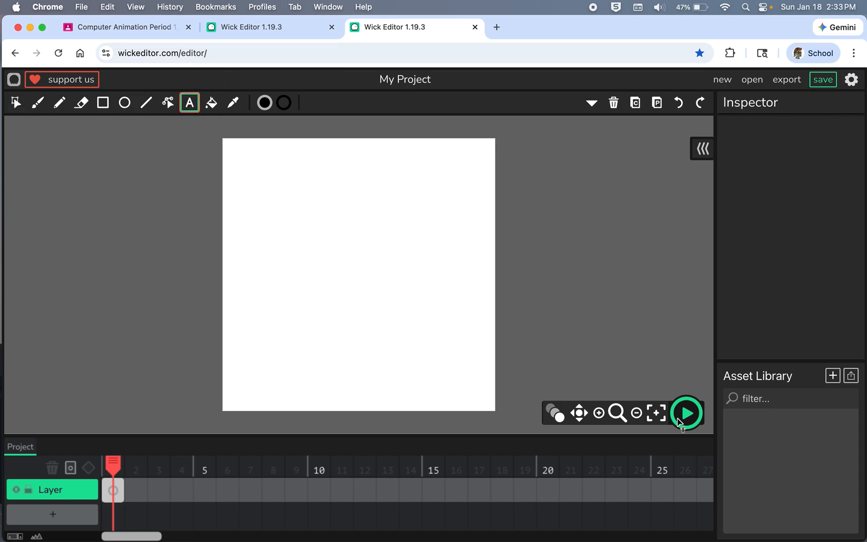
pyautogui.click(346, 265)
pyautogui.press('BackSpace')
pyautogui.press('BackSpace')
pyautogui.press('BackSpace')
pyautogui.press('BackSpace')
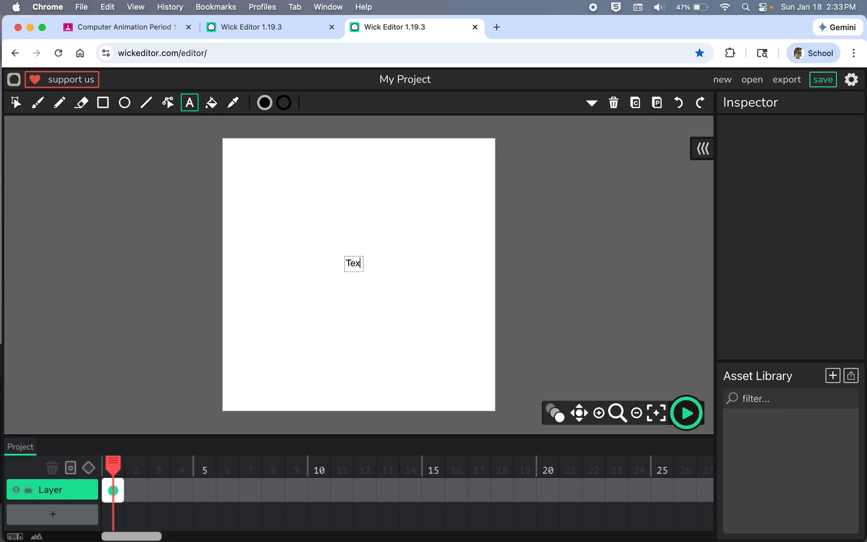
pyautogui.write('ZAP')
# Step: Enlarge the ZAP text to about 399 by 156 px, keeping it near the canvas centre
pyautogui.click(15, 102)
pyautogui.click(357, 267)
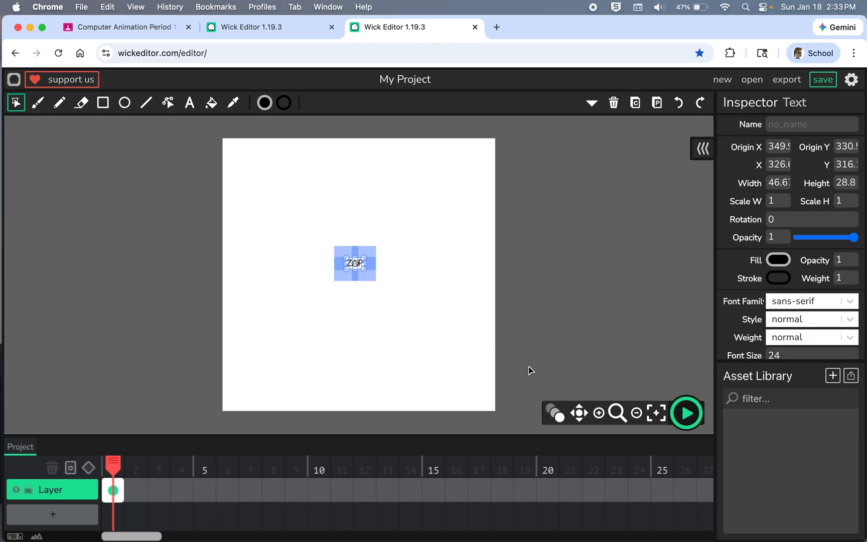
pyautogui.moveTo(366, 270); pyautogui.dragTo(419, 285)
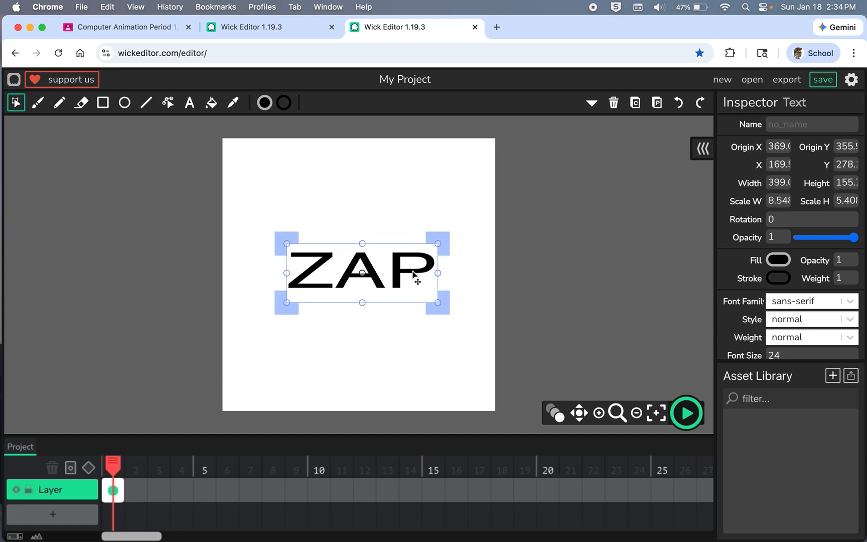
# Step: Change the ZAP text's font family to Vampiro One
pyautogui.click(849, 306)
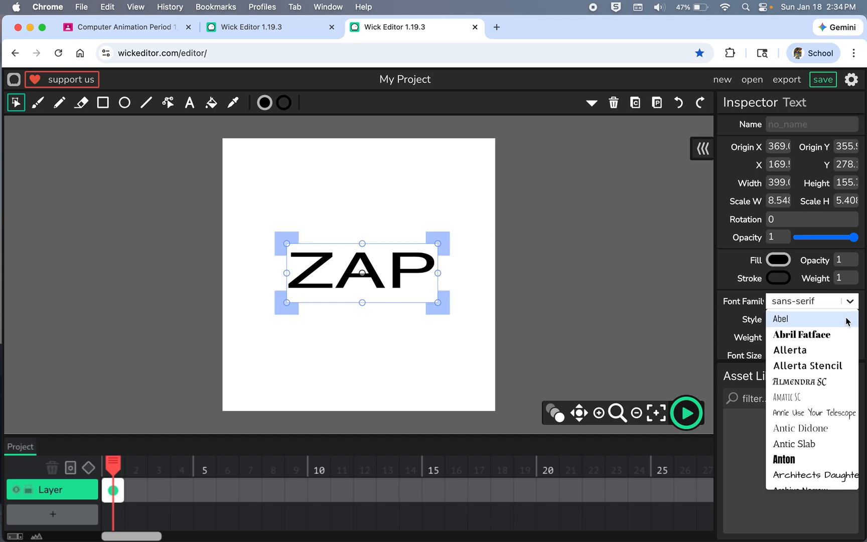
pyautogui.scroll(-10, 824, 384)
pyautogui.scroll(-15, 824, 384)
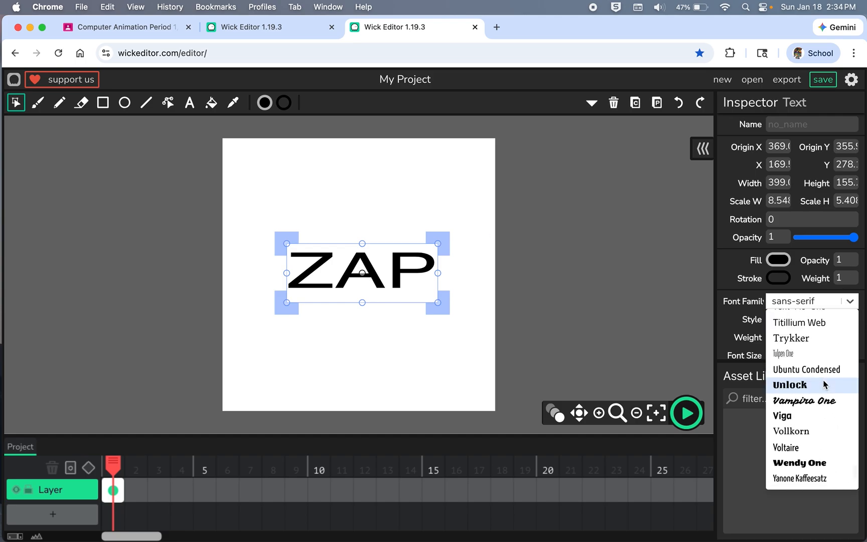
pyautogui.click(821, 400)
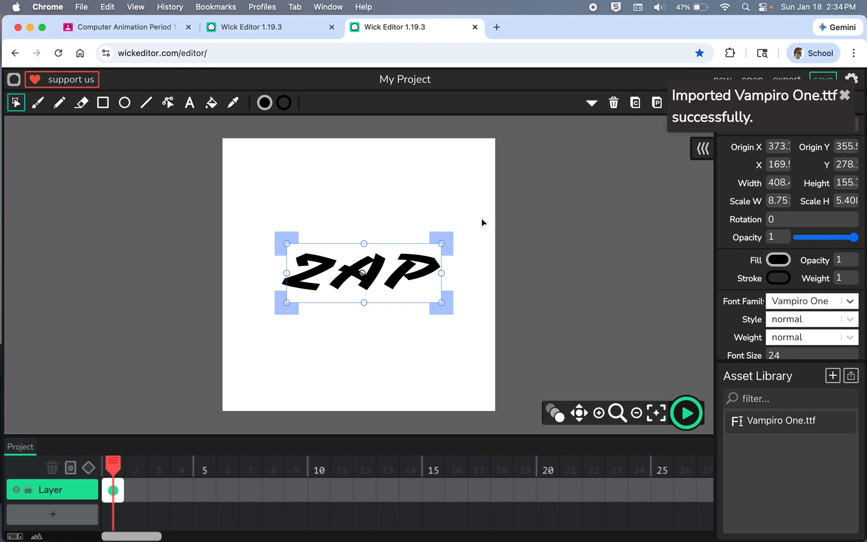
pyautogui.click(529, 228)
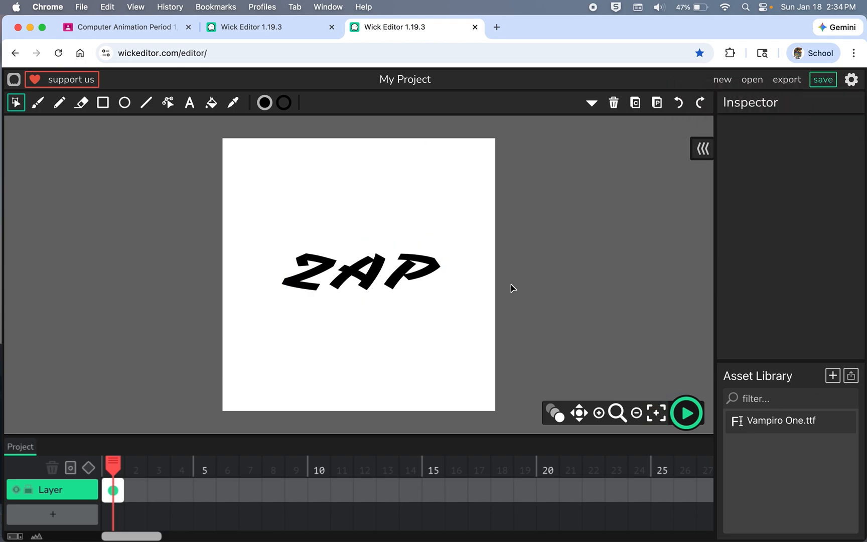
# Step: Nudge the ZAP text slightly upward to about X 171, Y 265 and set its fill to orange F8A91C
pyautogui.click(396, 285)
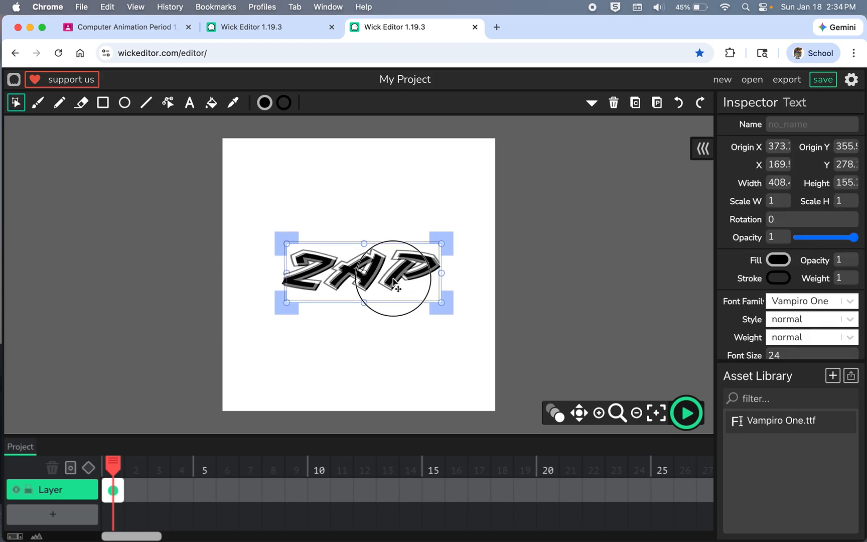
pyautogui.moveTo(394, 277); pyautogui.dragTo(401, 272)
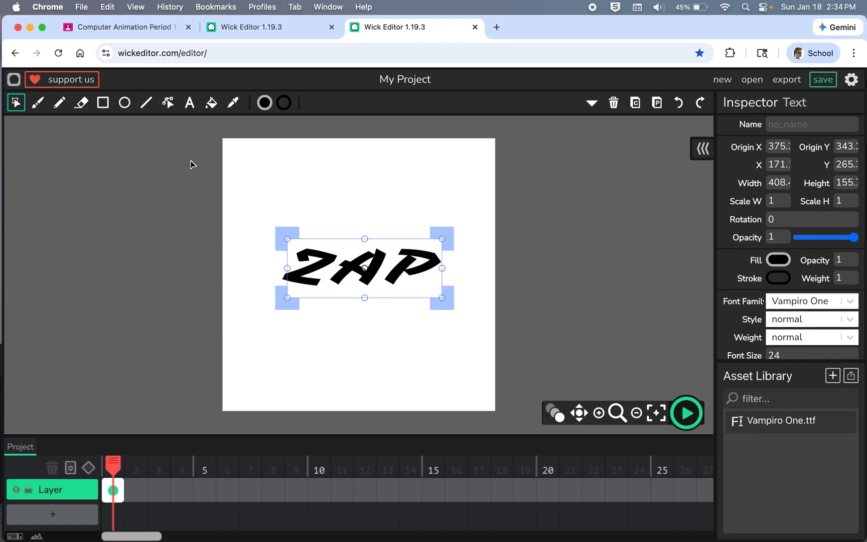
pyautogui.click(778, 261)
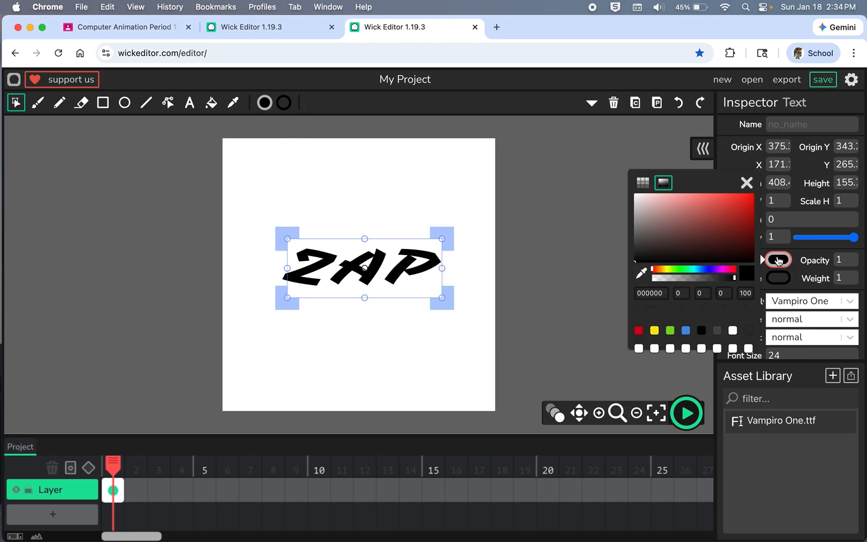
pyautogui.click(655, 330)
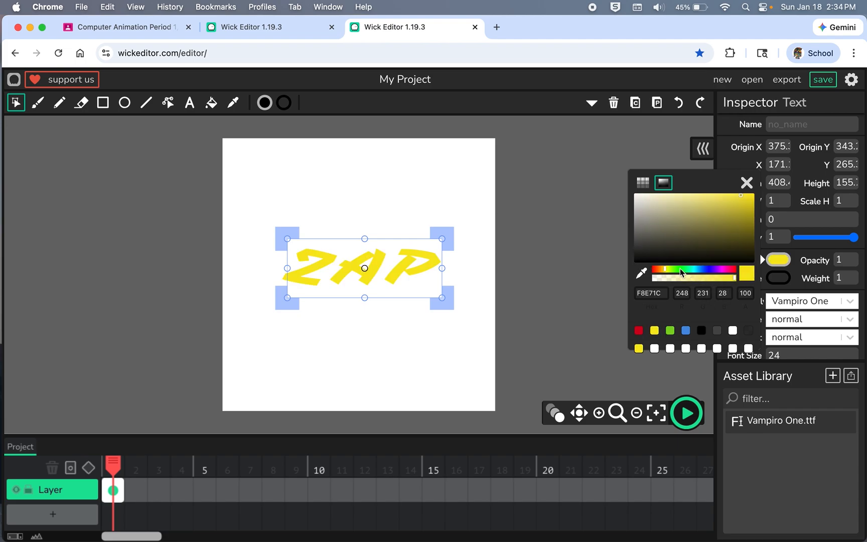
pyautogui.click(662, 273)
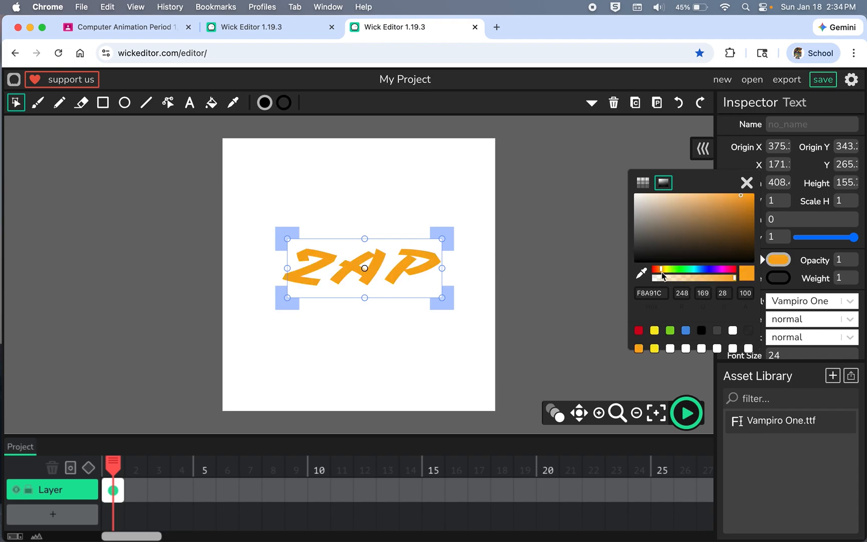
pyautogui.click(324, 155)
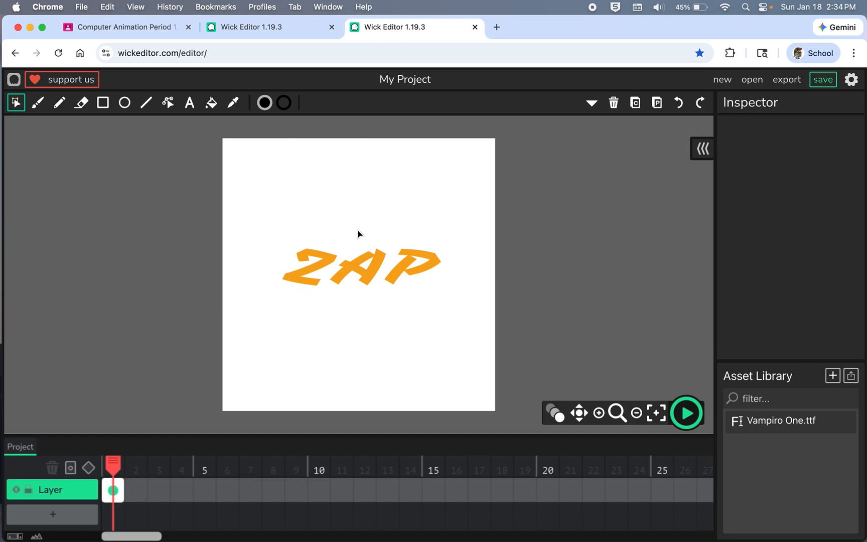
# Step: Copy frame 1 with the ZAP text and paste it into frame 2 of the timeline
pyautogui.click(113, 491)
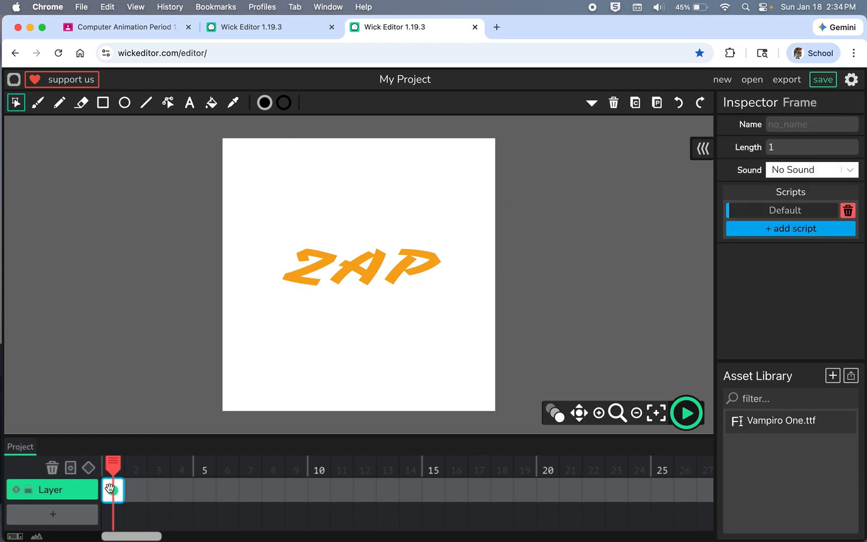
pyautogui.click(138, 494)
pyautogui.click(114, 491)
pyautogui.click(138, 493)
pyautogui.press('super+v')
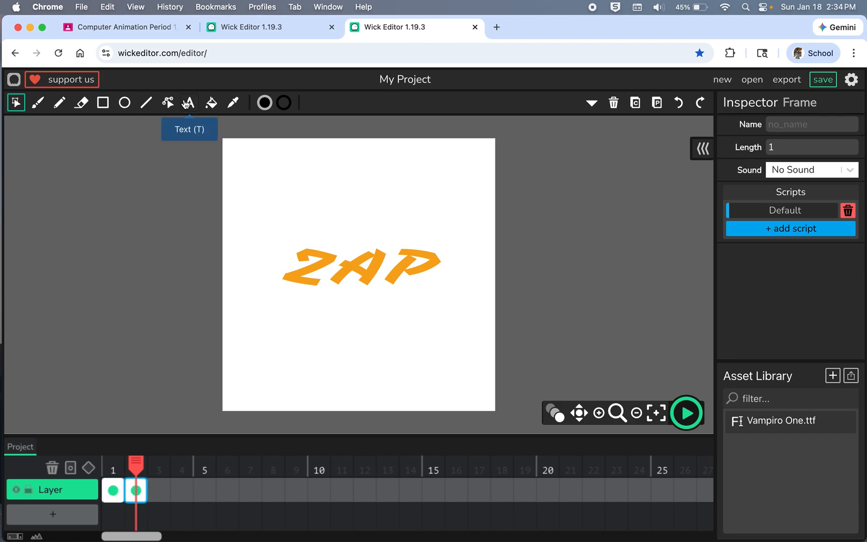
# Step: On frame 2, draw a jagged freehand outline around ZAP with the Pencil at stroke width 3 in red D93246
pyautogui.click(59, 103)
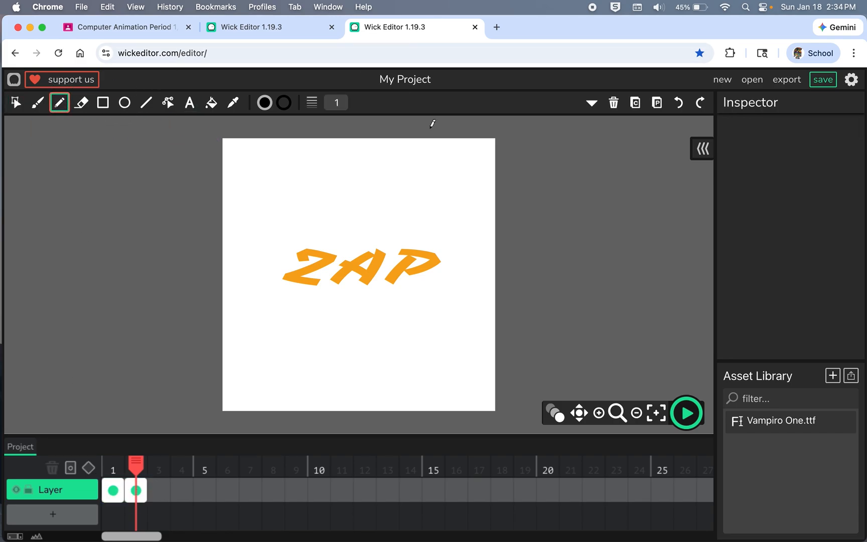
pyautogui.click(284, 104)
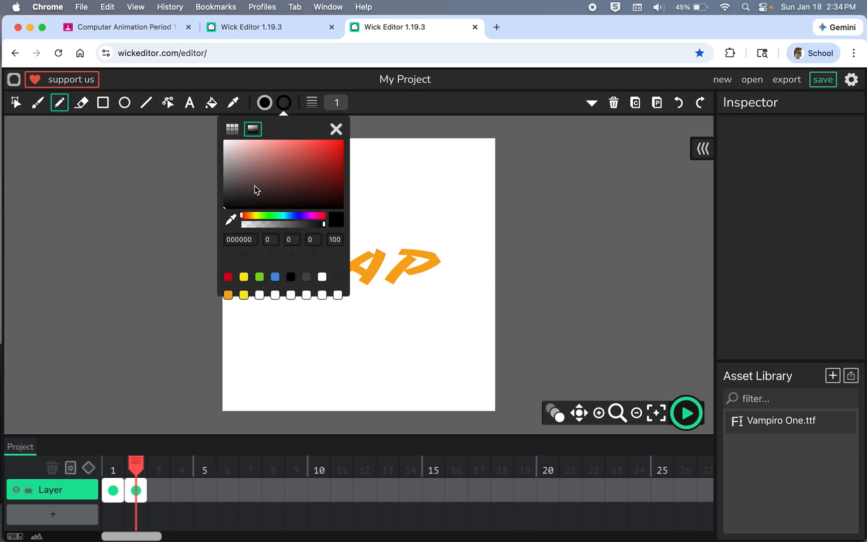
pyautogui.click(342, 103)
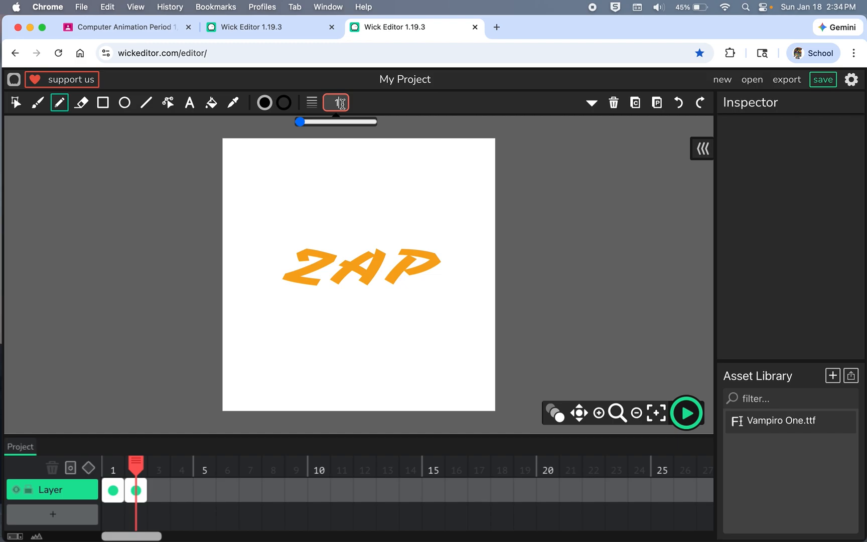
pyautogui.click(284, 103)
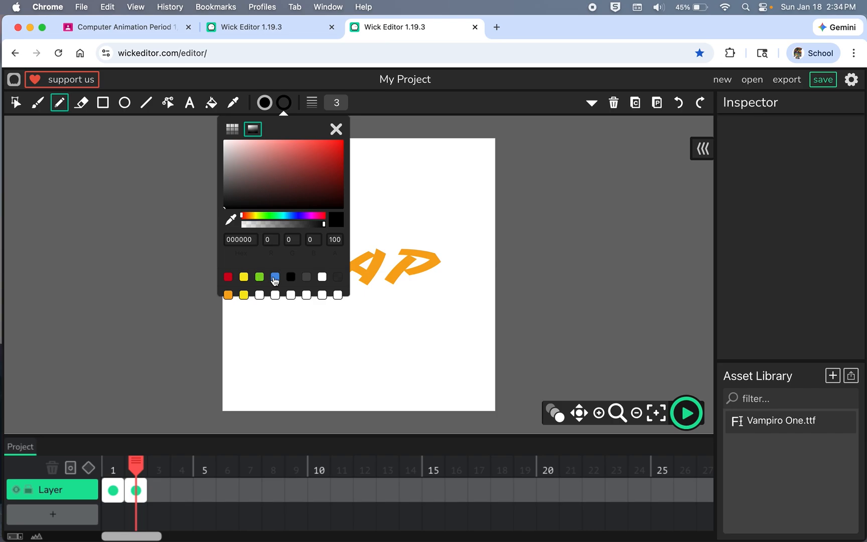
pyautogui.click(228, 279)
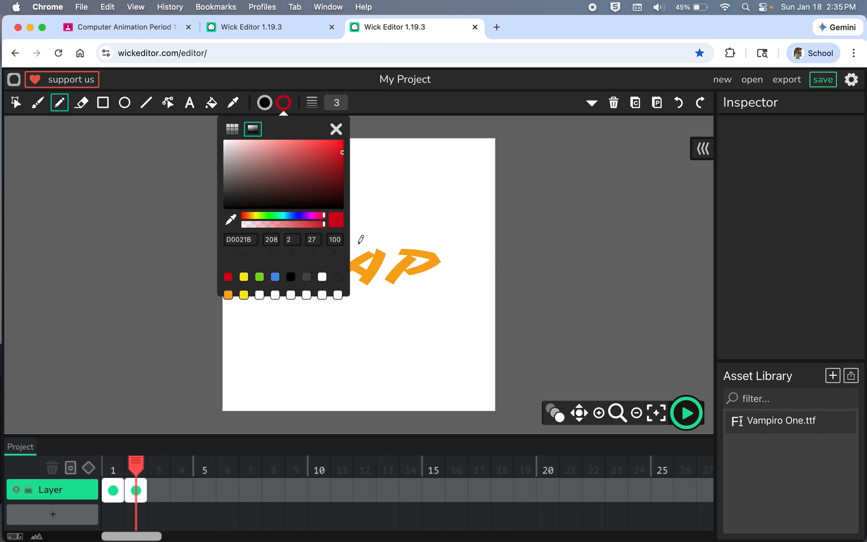
pyautogui.click(316, 150)
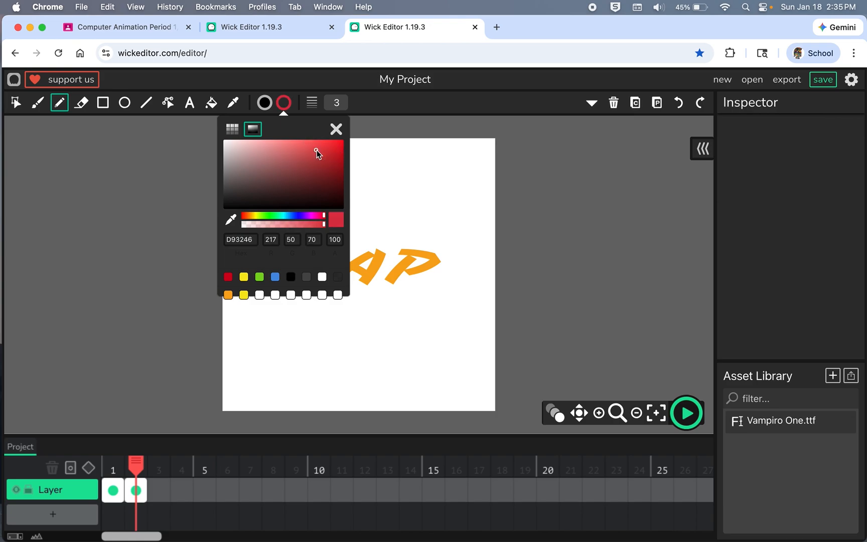
pyautogui.click(393, 237)
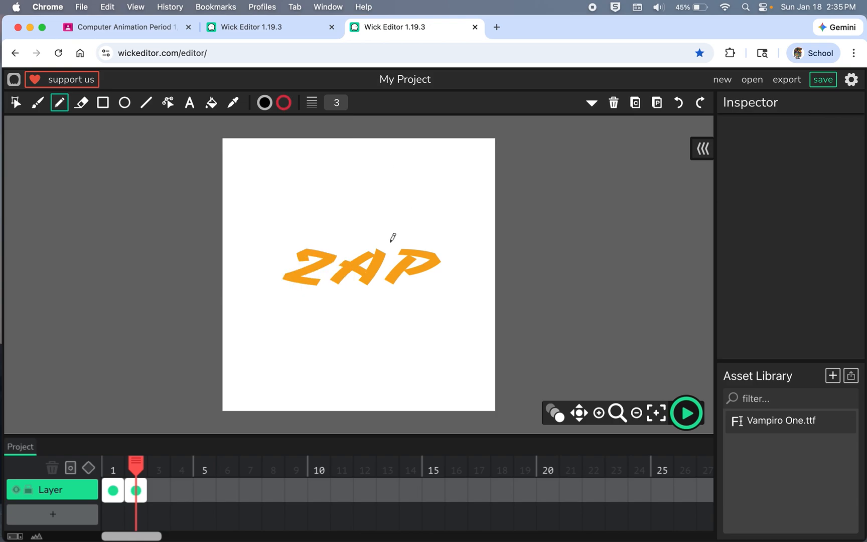
pyautogui.moveTo(390, 243)
pyautogui.mouseDown()
pyautogui.moveTo(374, 232)
pyautogui.moveTo(346, 248)
pyautogui.moveTo(289, 236)
pyautogui.moveTo(287, 261)
pyautogui.moveTo(265, 271)
pyautogui.moveTo(304, 298)
pyautogui.moveTo(326, 290)
pyautogui.moveTo(369, 297)
pyautogui.moveTo(379, 286)
pyautogui.moveTo(402, 295)
pyautogui.moveTo(421, 291)
pyautogui.moveTo(451, 243)
pyautogui.moveTo(391, 244)
pyautogui.mouseUp()
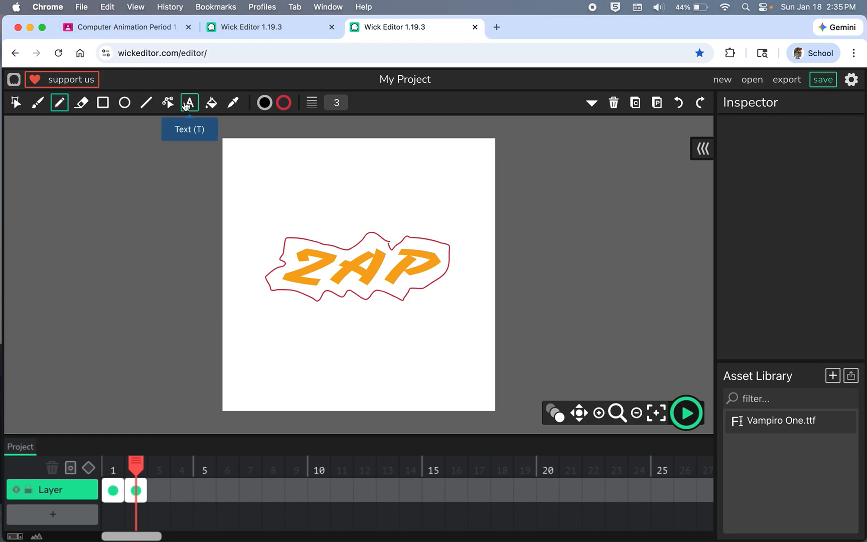
# Step: Try to fill the area inside the red outline around ZAP using the Fill Bucket
pyautogui.click(211, 103)
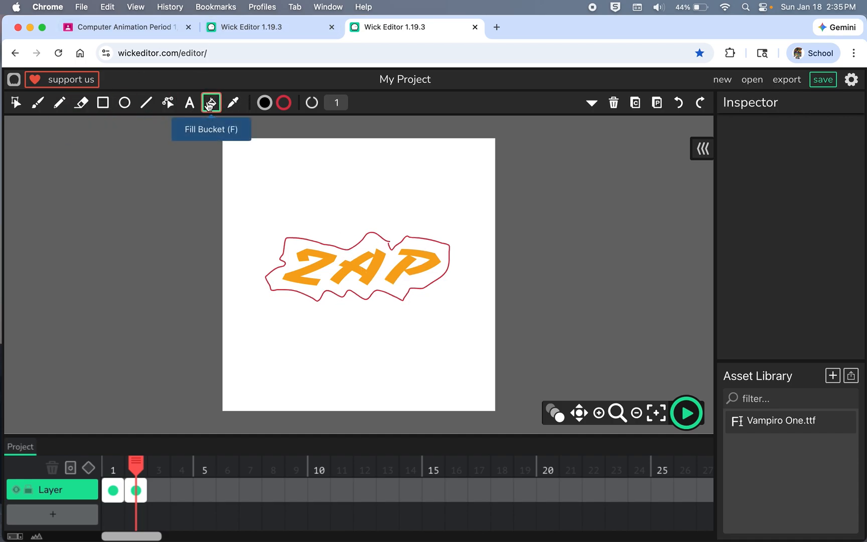
pyautogui.click(345, 257)
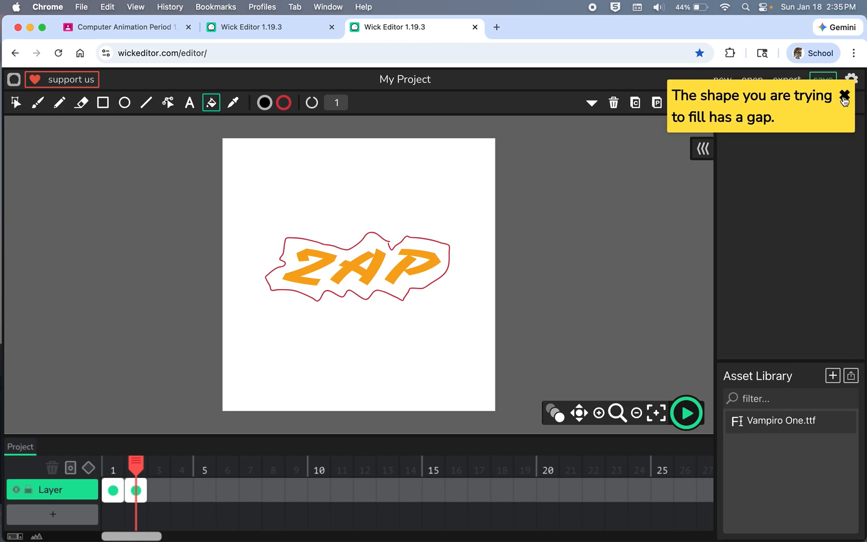
pyautogui.click(845, 98)
# Step: Move the loose end of the red outline above the A toward the other end to narrow the gap, using the Path Cursor
pyautogui.scroll(1, 391, 250)
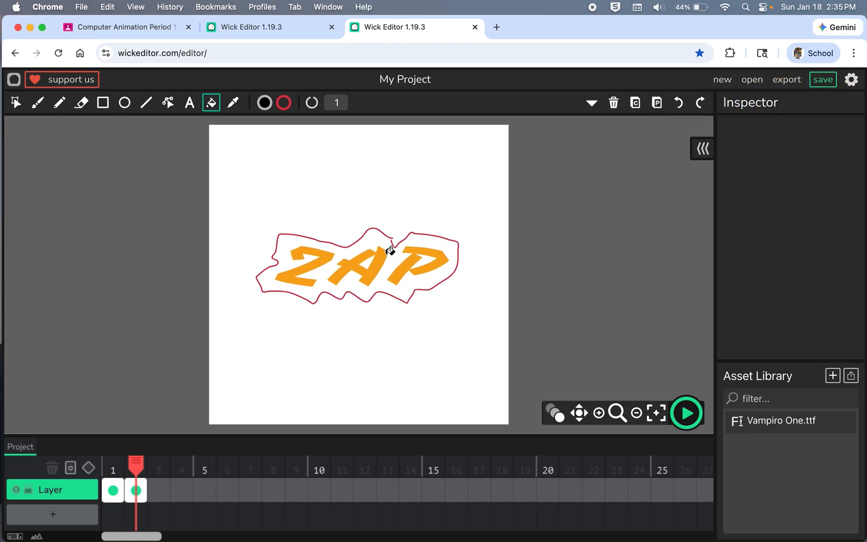
pyautogui.scroll(5, 391, 250)
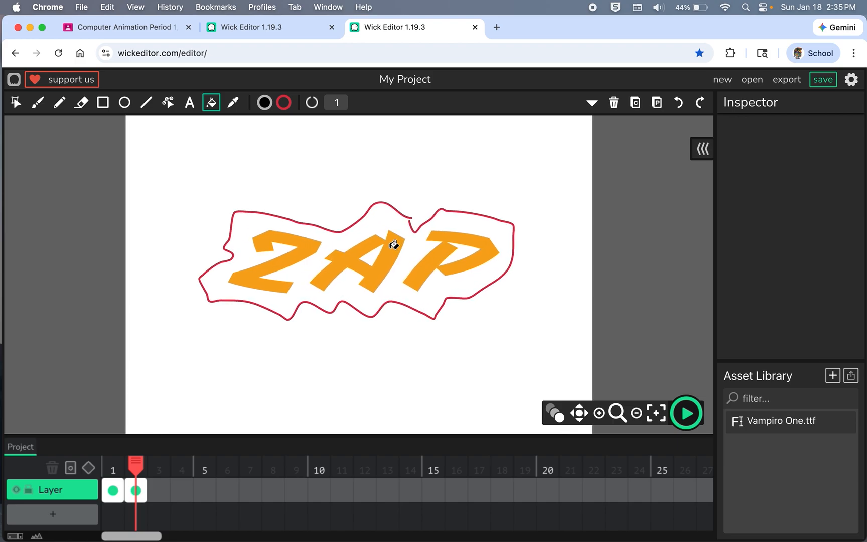
pyautogui.click(169, 102)
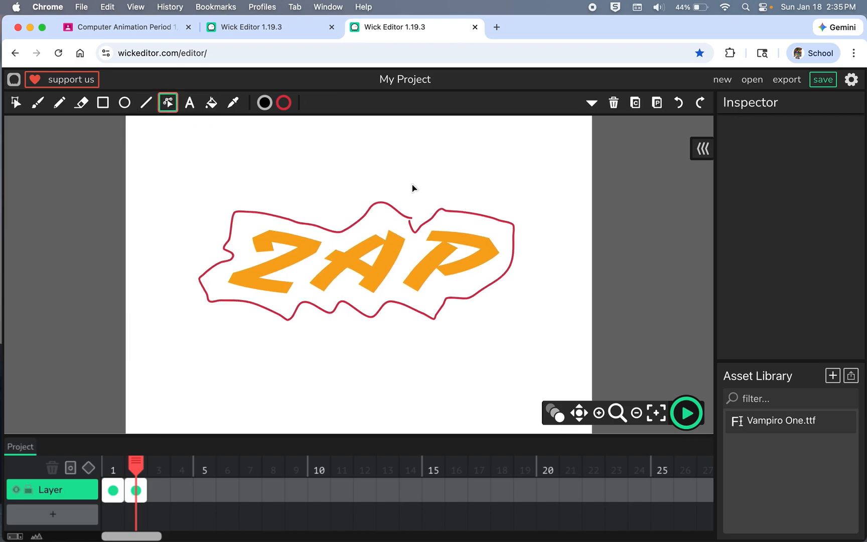
pyautogui.moveTo(412, 218); pyautogui.dragTo(410, 219)
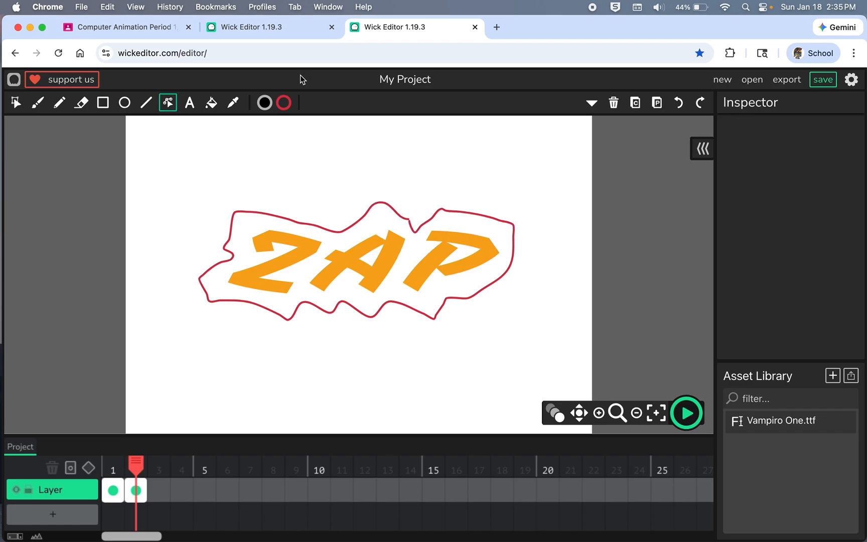
# Step: Set the Fill Bucket's gap fill amount to 5
pyautogui.click(211, 102)
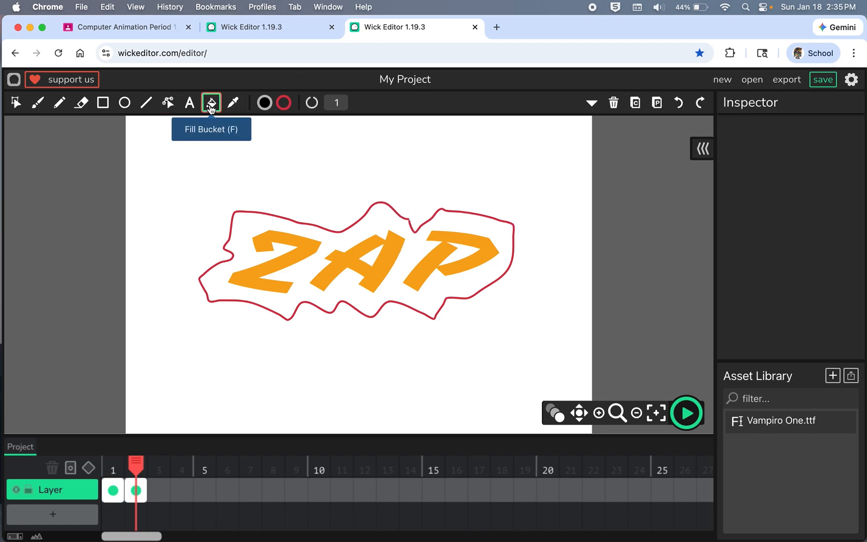
pyautogui.click(339, 101)
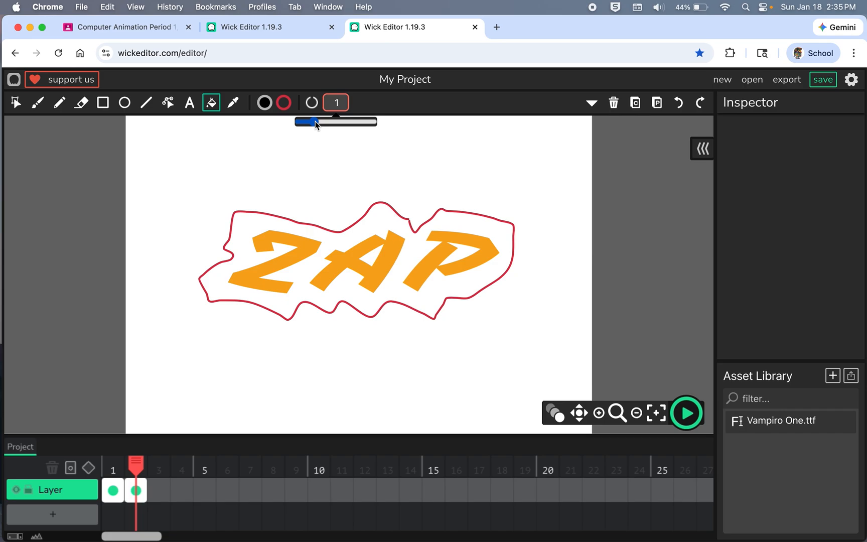
pyautogui.click(314, 123)
pyautogui.moveTo(316, 124); pyautogui.dragTo(501, 133)
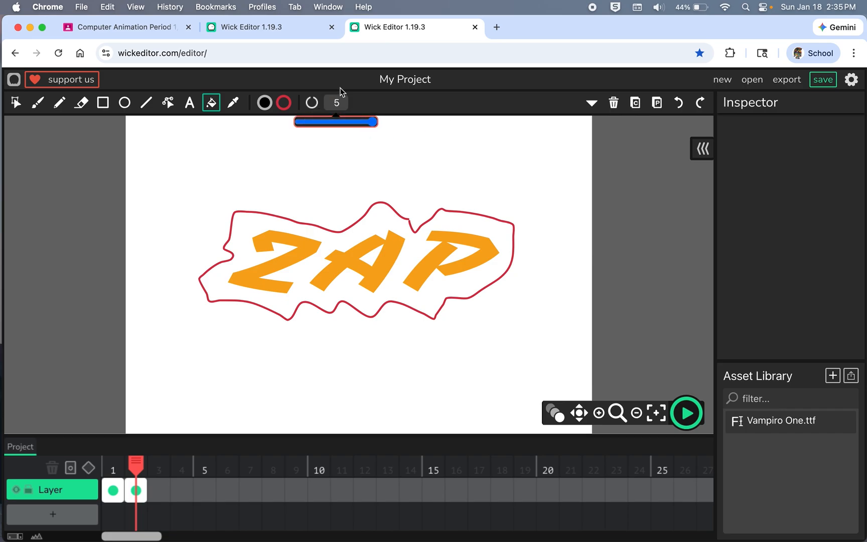
pyautogui.click(311, 104)
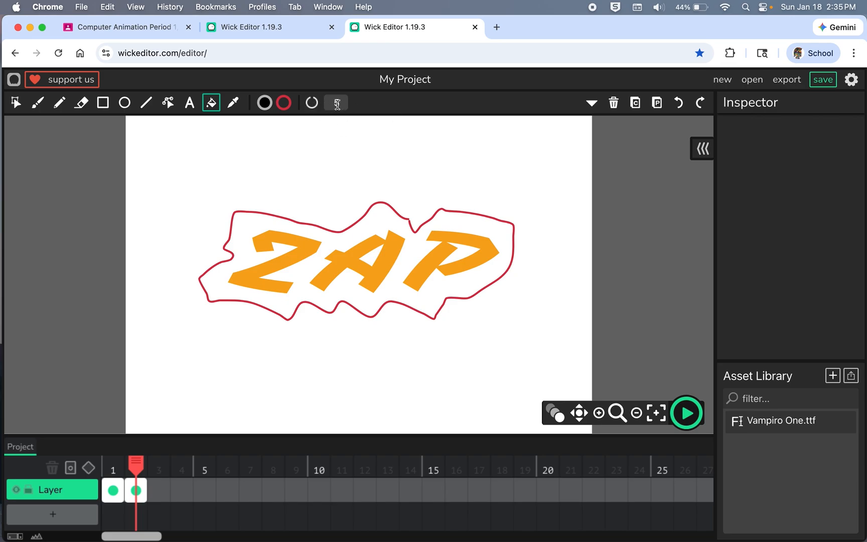
# Step: Undo a black trial fill inside the outline around ZAP and fill the area with red D93246 sampled from the outline
pyautogui.click(381, 222)
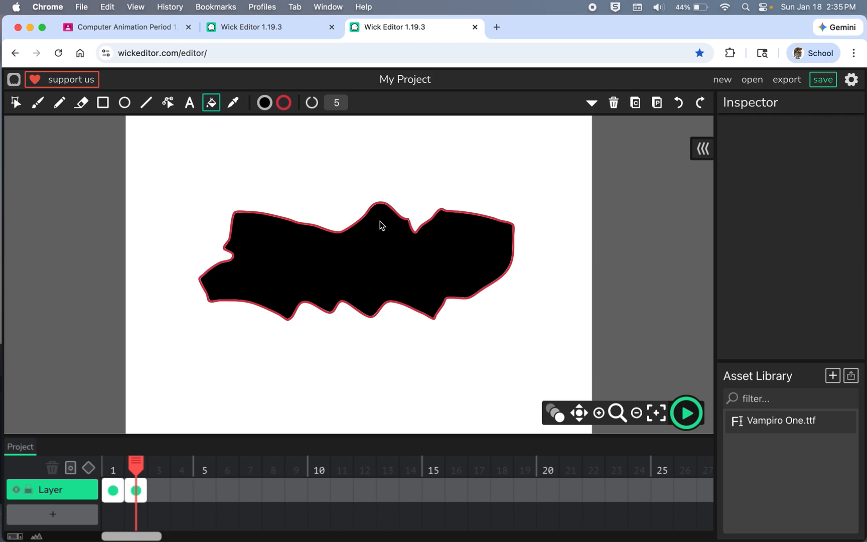
pyautogui.press('super+z')
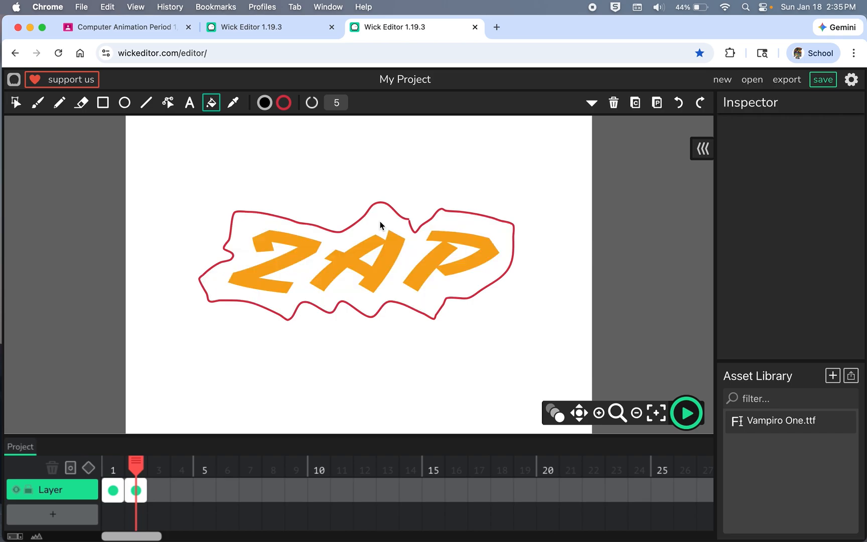
pyautogui.click(265, 103)
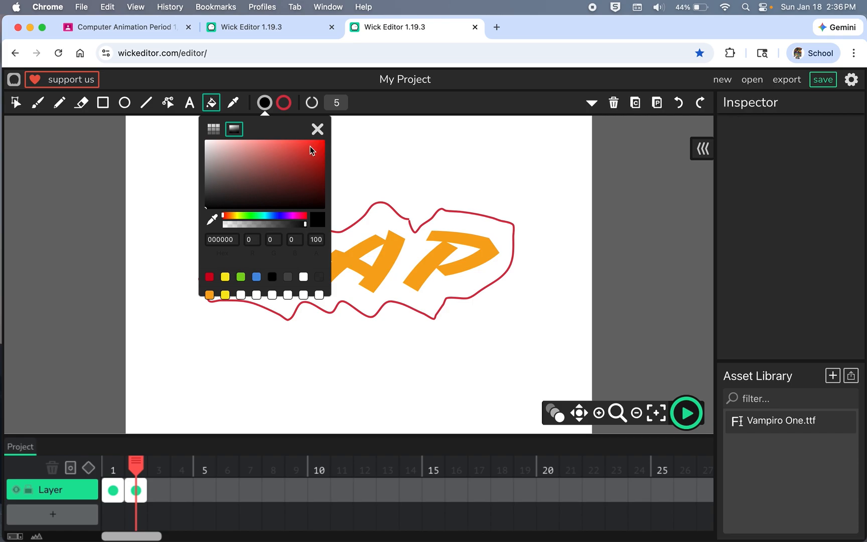
pyautogui.click(212, 219)
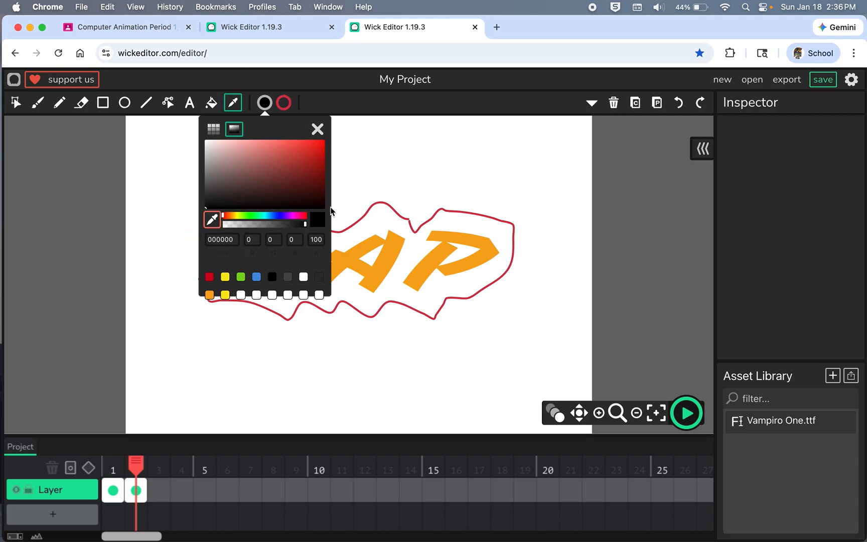
pyautogui.click(407, 216)
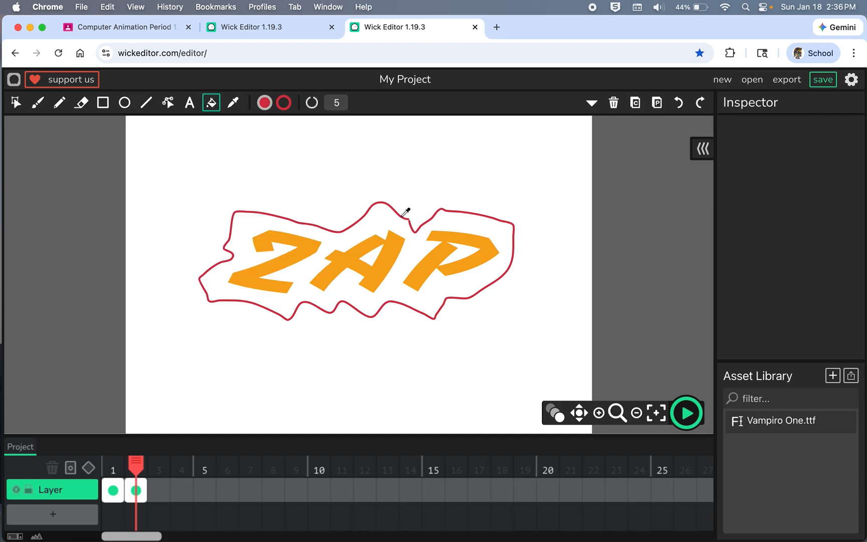
pyautogui.click(379, 215)
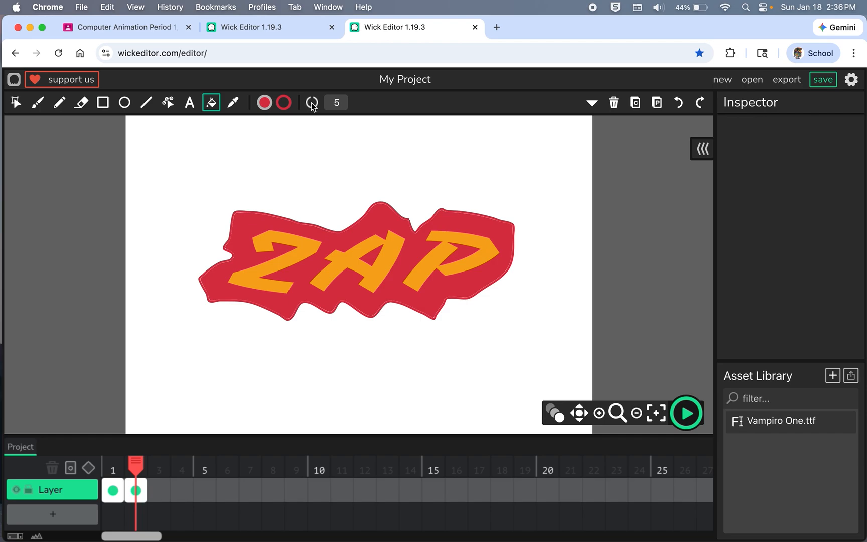
pyautogui.click(334, 103)
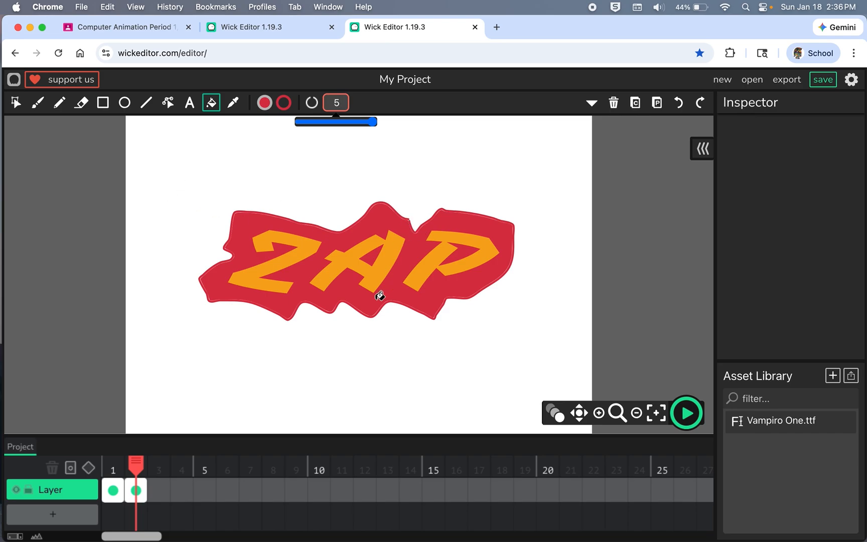
pyautogui.click(59, 107)
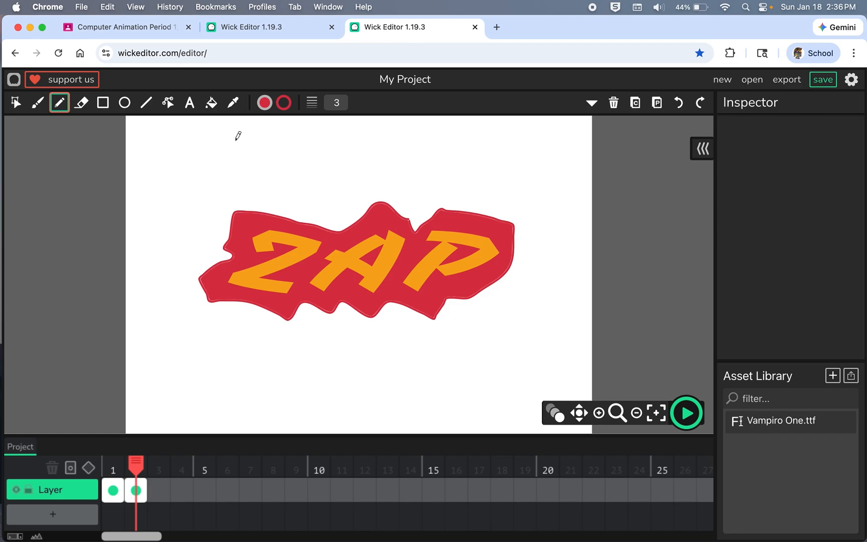
pyautogui.click(212, 103)
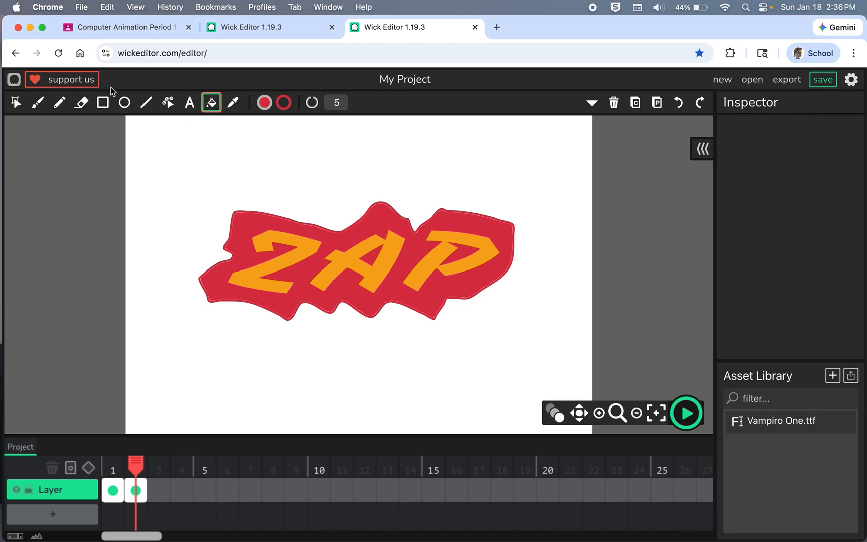
# Step: Copy frame 2 with the red-backed ZAP text and paste it into frame 3 of the timeline
pyautogui.click(59, 102)
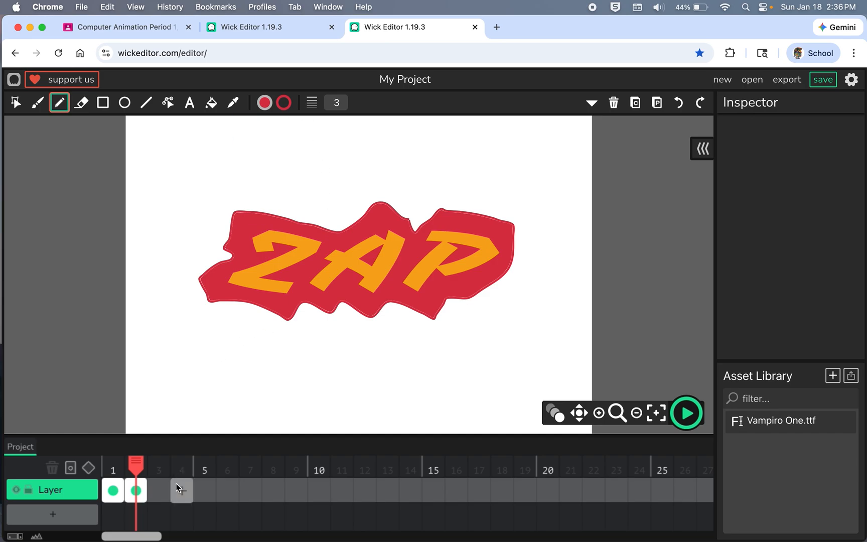
pyautogui.click(137, 490)
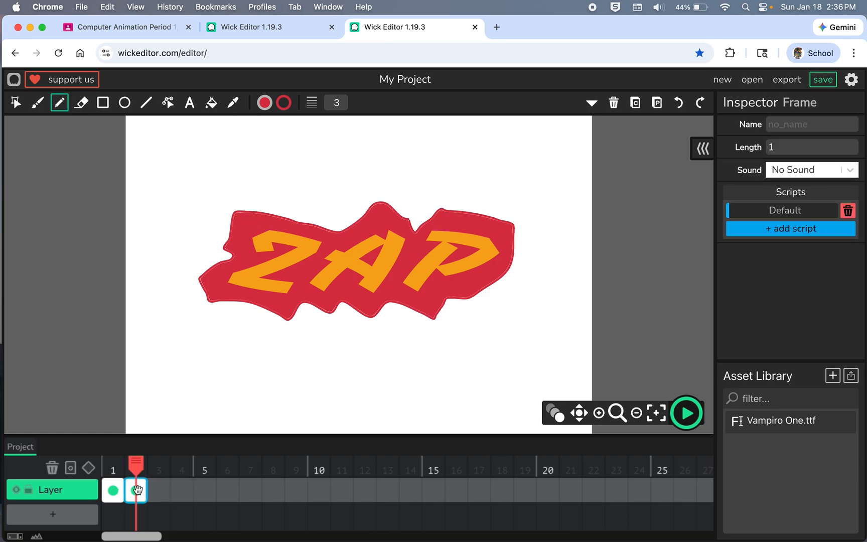
pyautogui.click(158, 490)
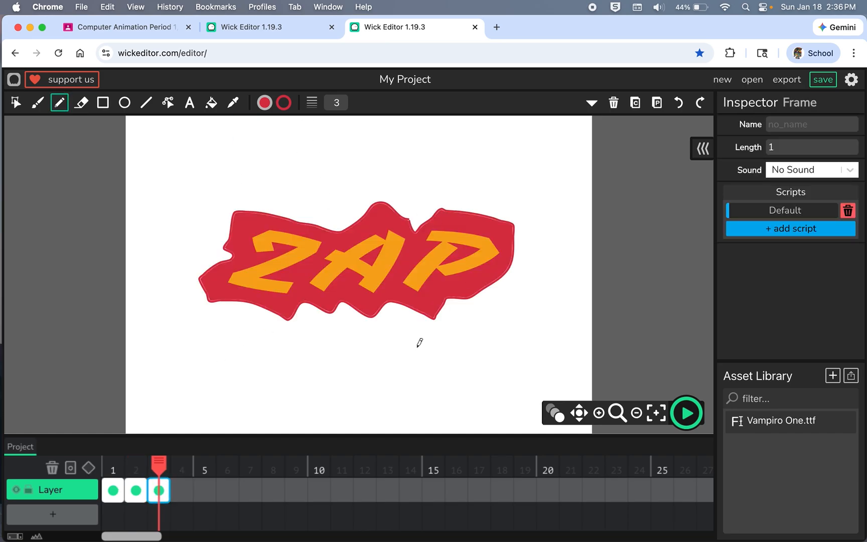
# Step: On frame 3, draw a larger jagged freehand outline around the red shape with the Pencil at stroke width 3 in yellow F8E71C
pyautogui.click(284, 104)
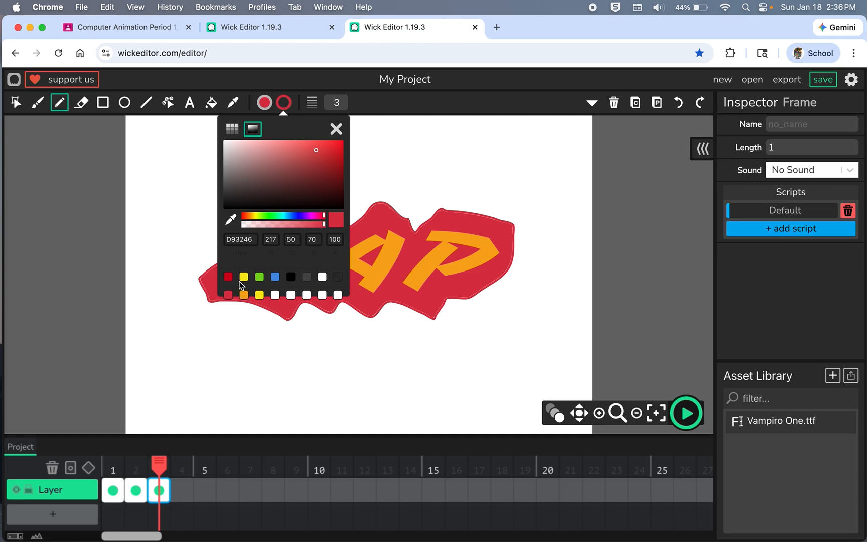
pyautogui.click(259, 295)
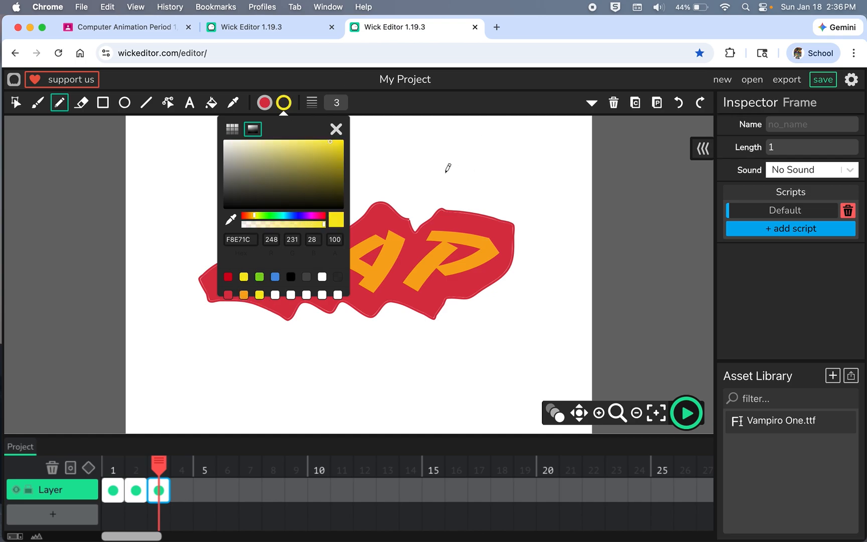
pyautogui.moveTo(420, 201)
pyautogui.mouseDown()
pyautogui.moveTo(386, 169)
pyautogui.moveTo(357, 198)
pyautogui.moveTo(228, 183)
pyautogui.moveTo(213, 234)
pyautogui.moveTo(199, 245)
pyautogui.moveTo(213, 259)
pyautogui.moveTo(169, 287)
pyautogui.moveTo(214, 335)
pyautogui.moveTo(261, 334)
pyautogui.moveTo(284, 353)
pyautogui.moveTo(301, 327)
pyautogui.moveTo(337, 343)
pyautogui.moveTo(353, 329)
pyautogui.moveTo(375, 349)
pyautogui.moveTo(403, 336)
pyautogui.moveTo(448, 342)
pyautogui.moveTo(470, 312)
pyautogui.moveTo(530, 290)
pyautogui.moveTo(550, 244)
pyautogui.moveTo(543, 208)
pyautogui.moveTo(486, 198)
pyautogui.moveTo(449, 174)
pyautogui.moveTo(414, 205)
pyautogui.mouseUp()
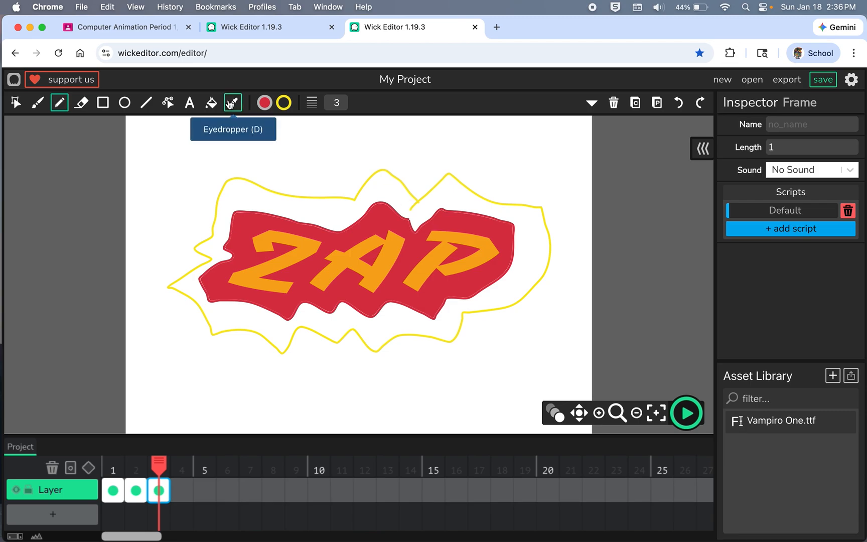
# Step: Fill the area between the yellow outline and the red shape with yellow sampled from the outline
pyautogui.click(211, 102)
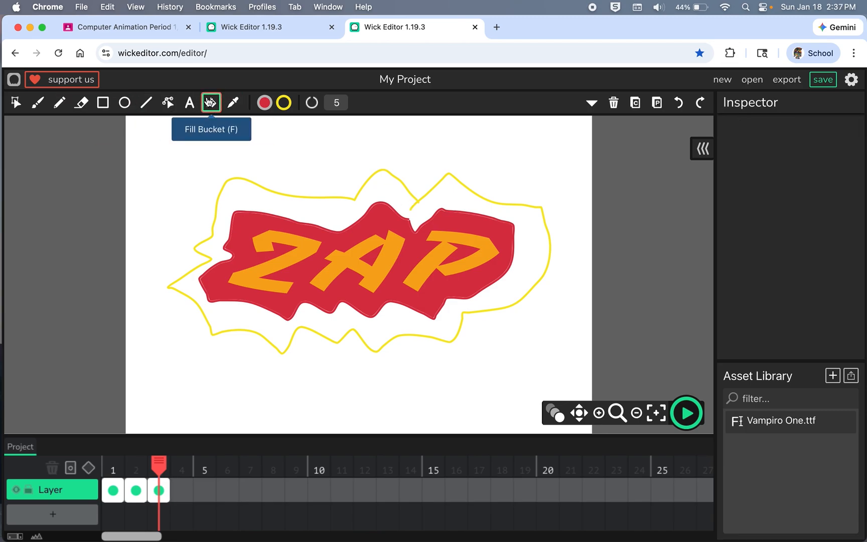
pyautogui.click(265, 103)
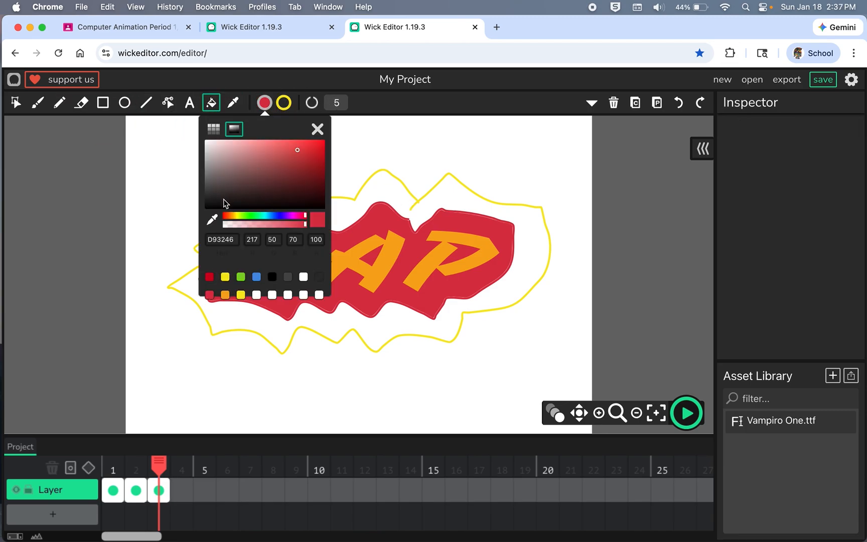
pyautogui.click(212, 220)
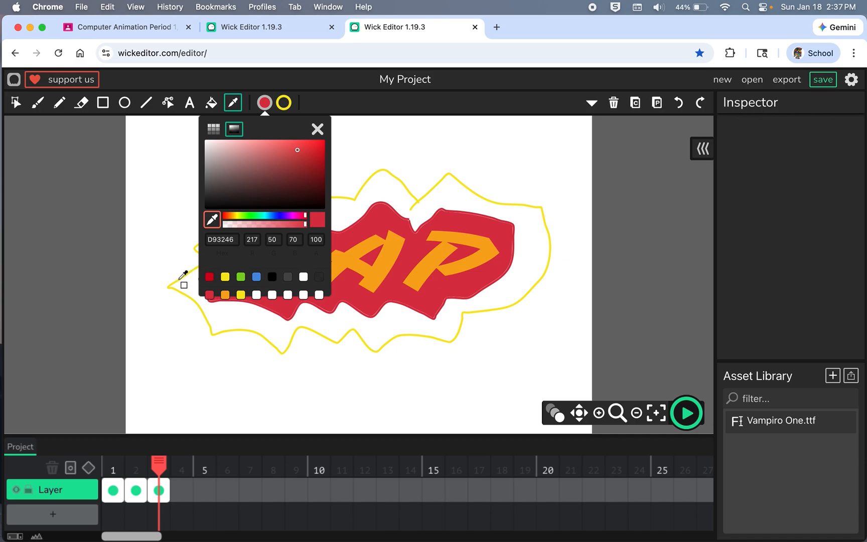
pyautogui.click(181, 279)
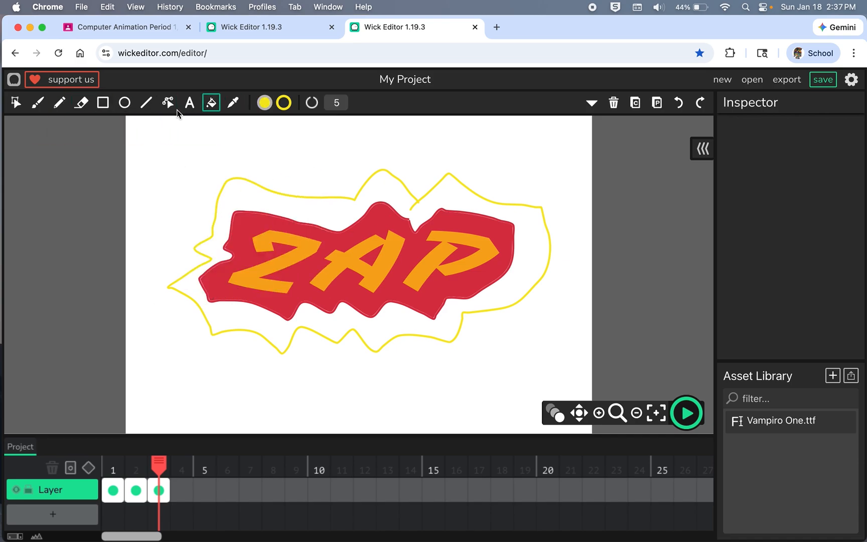
pyautogui.click(318, 208)
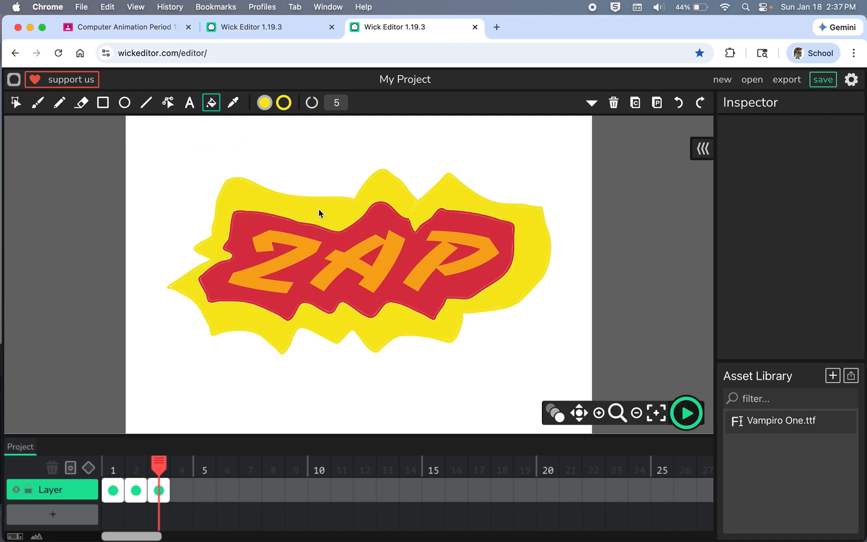
# Step: Set the Pencil's stroke color to a bright green for the next outline
pyautogui.scroll(-5, 390, 281)
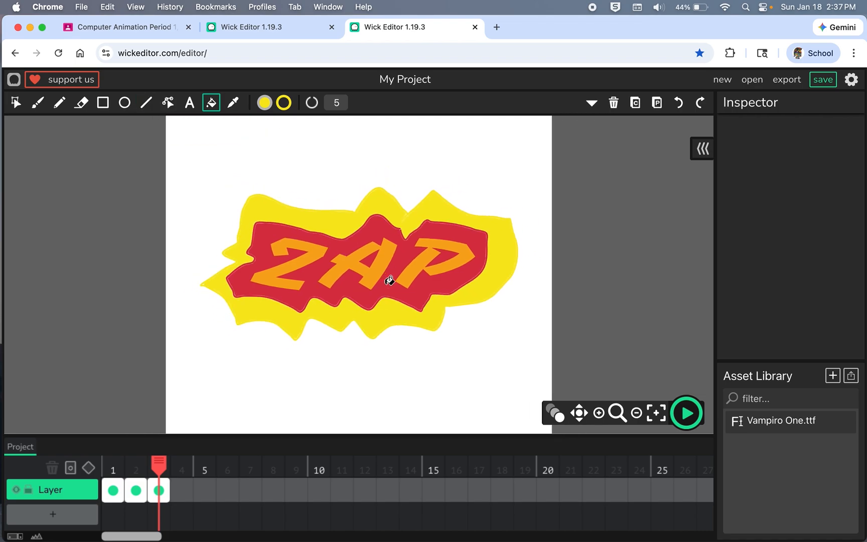
pyautogui.scroll(-2, 390, 280)
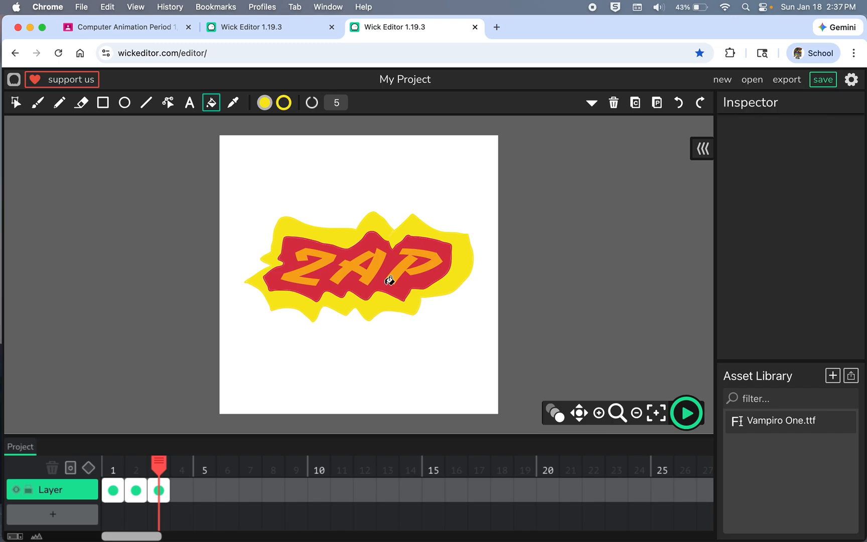
pyautogui.click(60, 103)
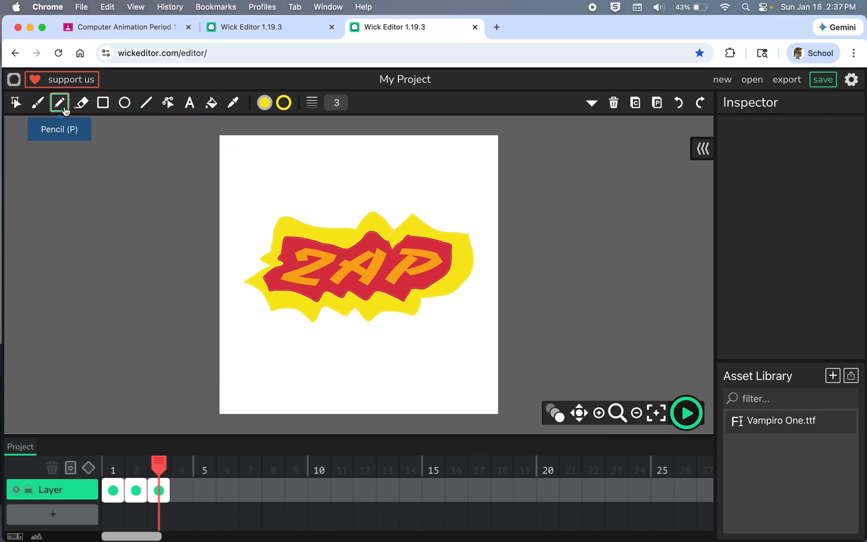
pyautogui.click(283, 103)
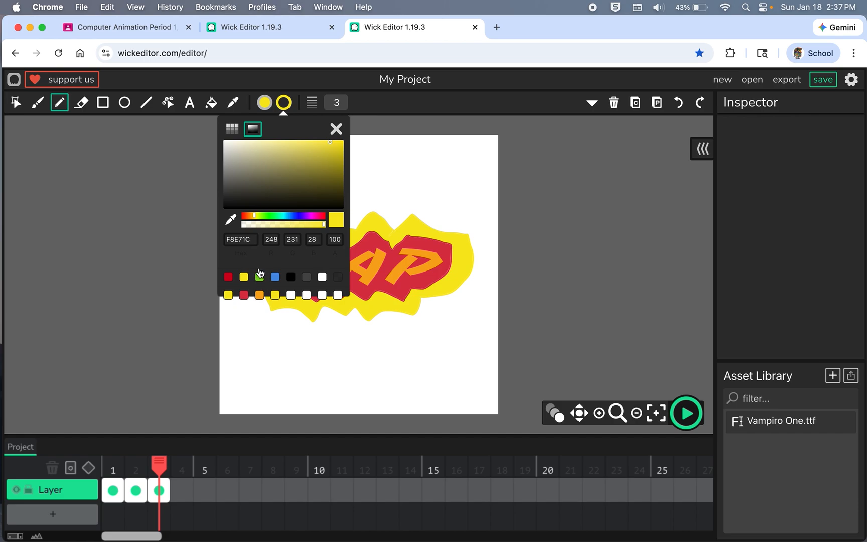
pyautogui.click(279, 216)
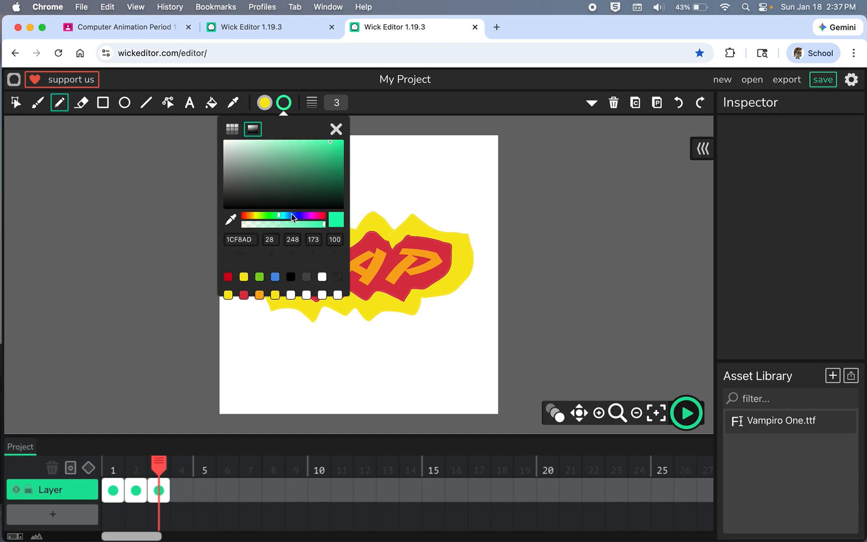
pyautogui.click(273, 216)
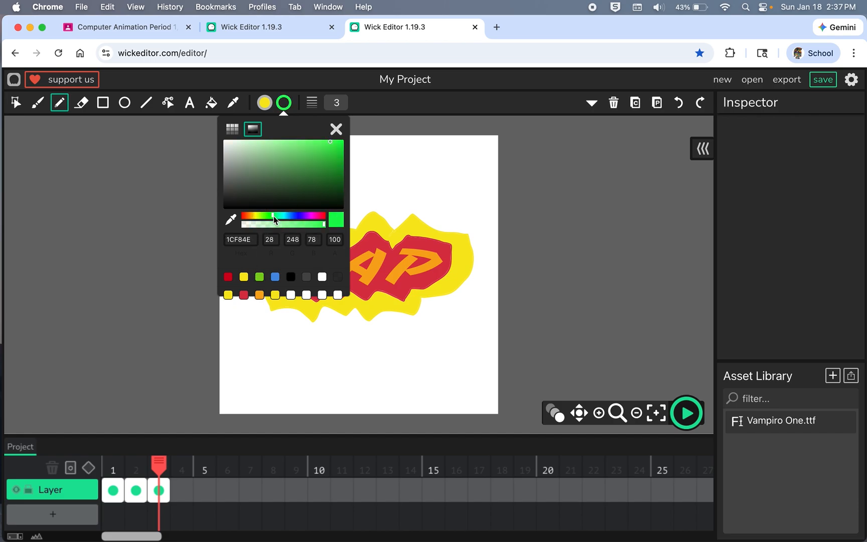
pyautogui.click(290, 146)
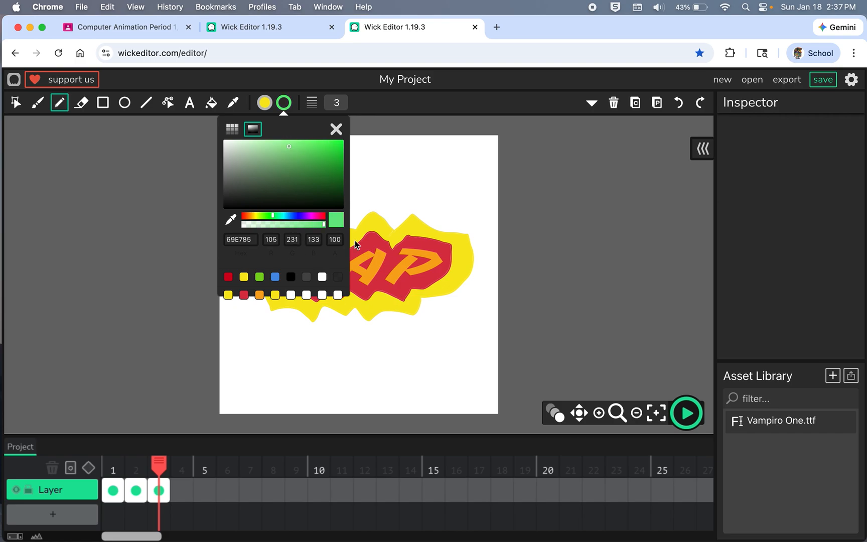
pyautogui.click(300, 143)
pyautogui.click(336, 129)
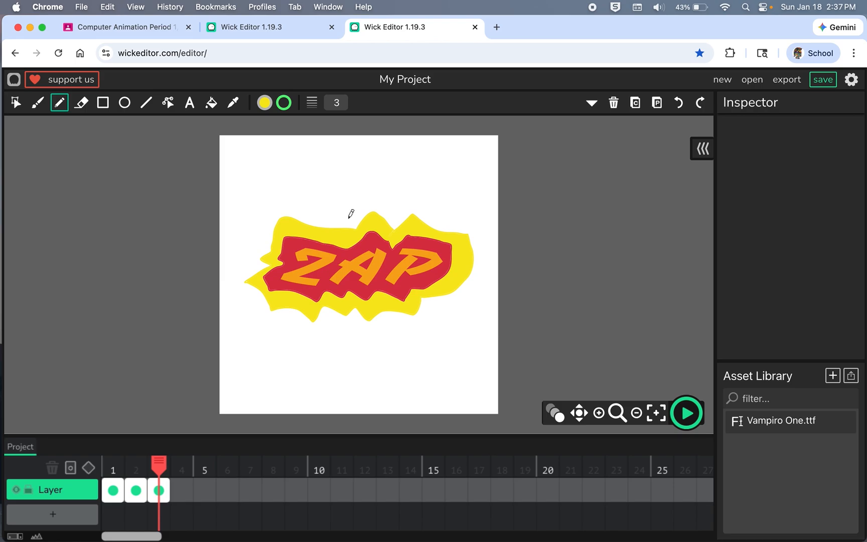
# Step: On frame 3, draw a larger jagged freehand outline around the yellow shape with the Pencil in bright green at stroke width 3
pyautogui.moveTo(329, 218)
pyautogui.mouseDown()
pyautogui.moveTo(275, 198)
pyautogui.moveTo(260, 239)
pyautogui.moveTo(241, 251)
pyautogui.moveTo(260, 264)
pyautogui.moveTo(234, 285)
pyautogui.moveTo(246, 292)
pyautogui.moveTo(267, 336)
pyautogui.moveTo(284, 327)
pyautogui.moveTo(313, 344)
pyautogui.moveTo(329, 315)
pyautogui.moveTo(370, 346)
pyautogui.moveTo(374, 334)
pyautogui.moveTo(405, 323)
pyautogui.moveTo(420, 334)
pyautogui.moveTo(430, 309)
pyautogui.moveTo(475, 298)
pyautogui.moveTo(487, 268)
pyautogui.moveTo(477, 215)
pyautogui.moveTo(437, 223)
pyautogui.moveTo(416, 198)
pyautogui.moveTo(395, 218)
pyautogui.moveTo(372, 198)
pyautogui.moveTo(330, 214)
pyautogui.mouseUp()
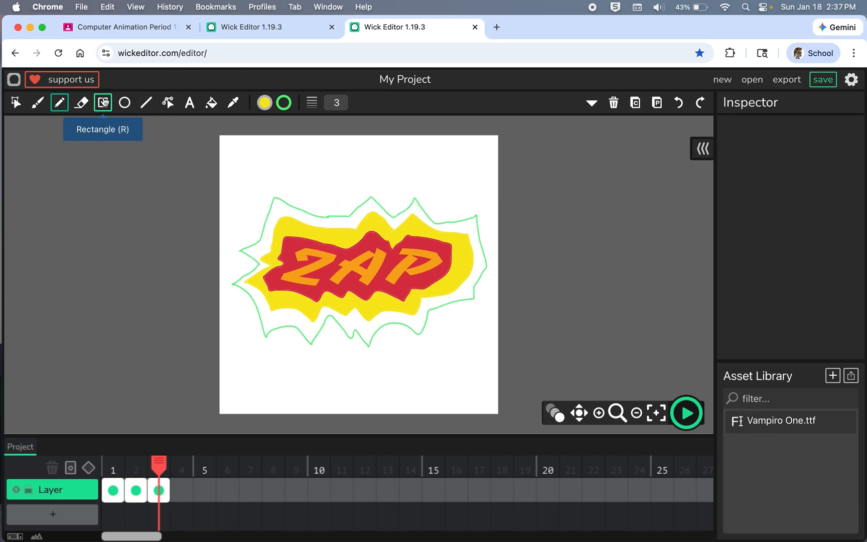
# Step: Fill the area between the green outline and the yellow shape with green 59F27B sampled from the outline
pyautogui.click(211, 104)
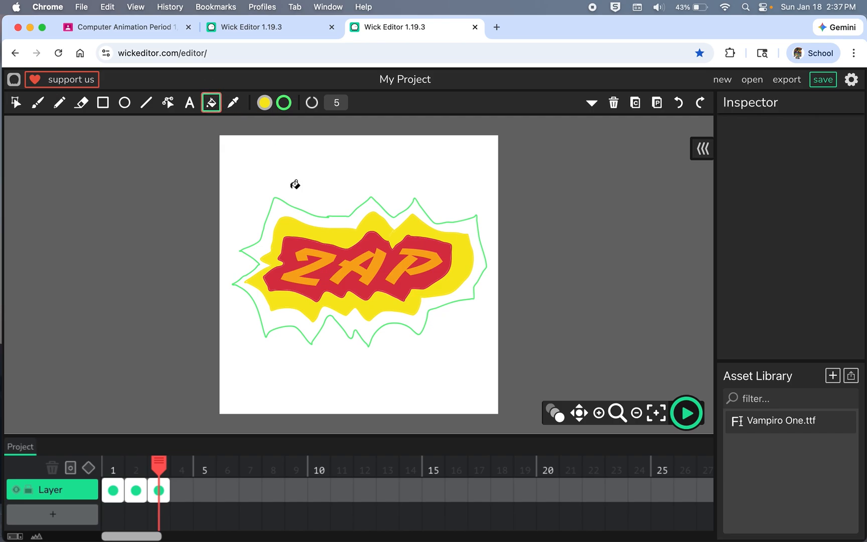
pyautogui.click(282, 213)
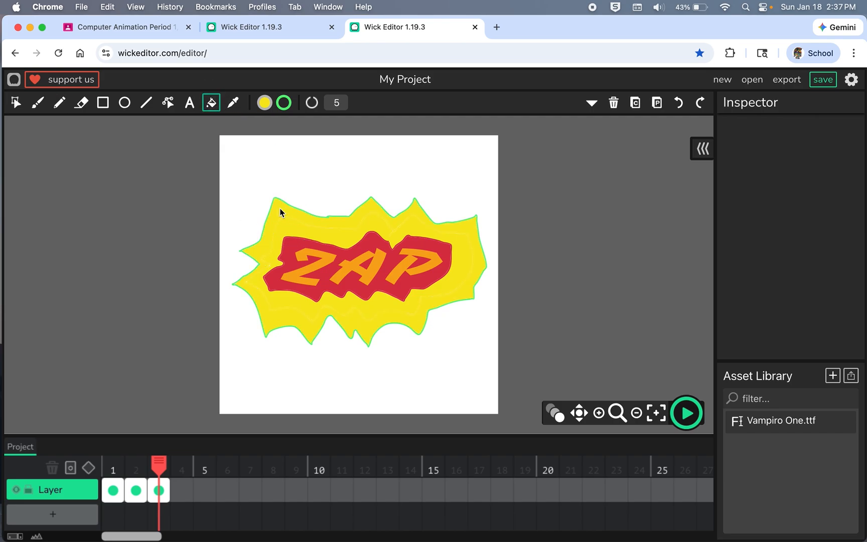
pyautogui.press('super+z')
pyautogui.click(265, 104)
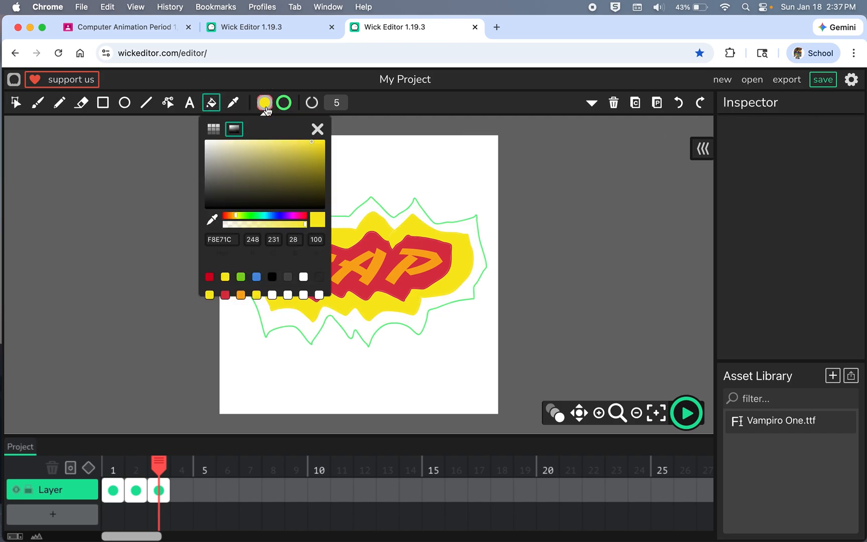
pyautogui.click(213, 218)
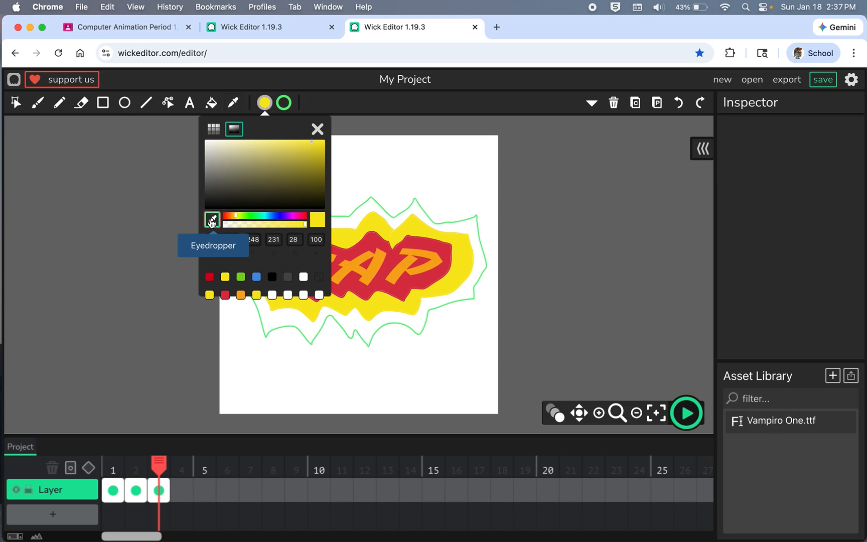
pyautogui.click(262, 318)
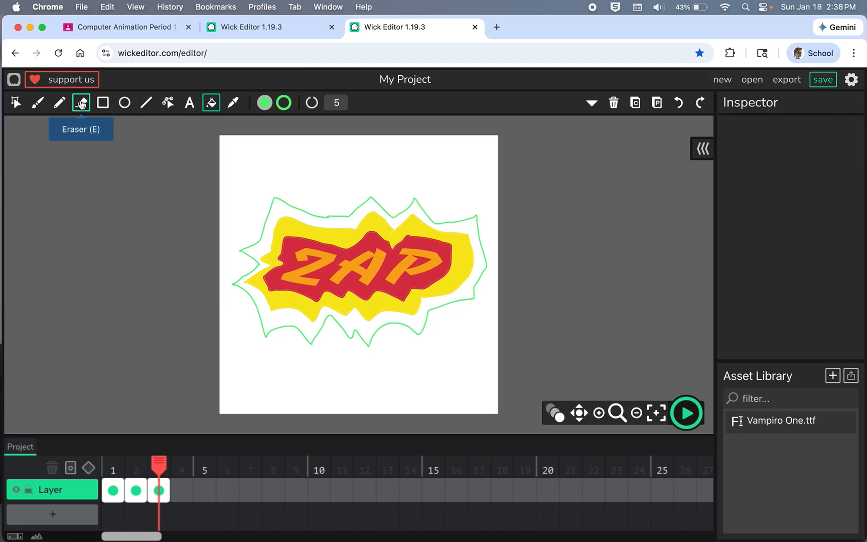
pyautogui.click(280, 207)
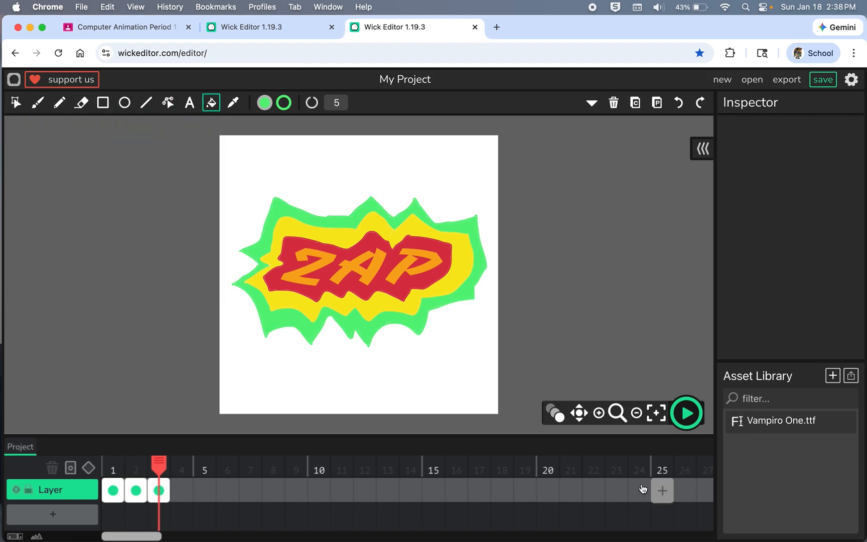
# Step: Preview the animation and check the drawings on frames 1 to 3 of the timeline
pyautogui.click(686, 416)
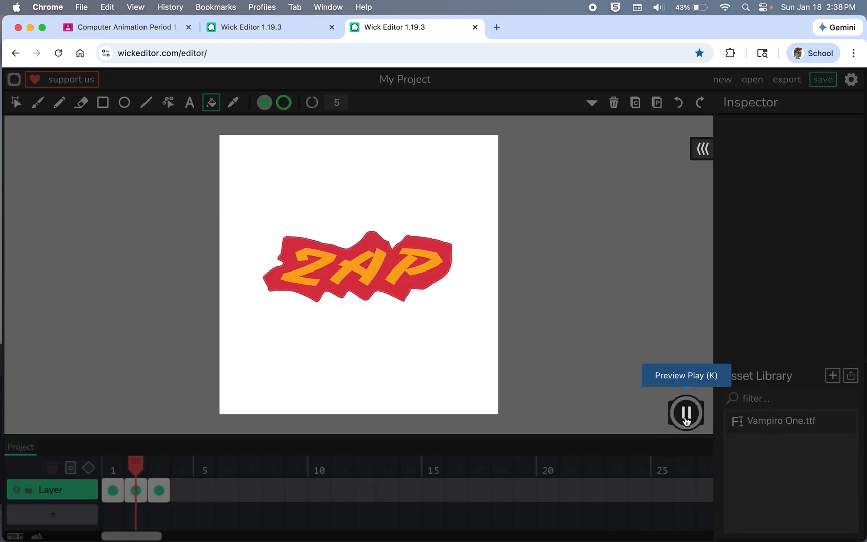
pyautogui.click(687, 416)
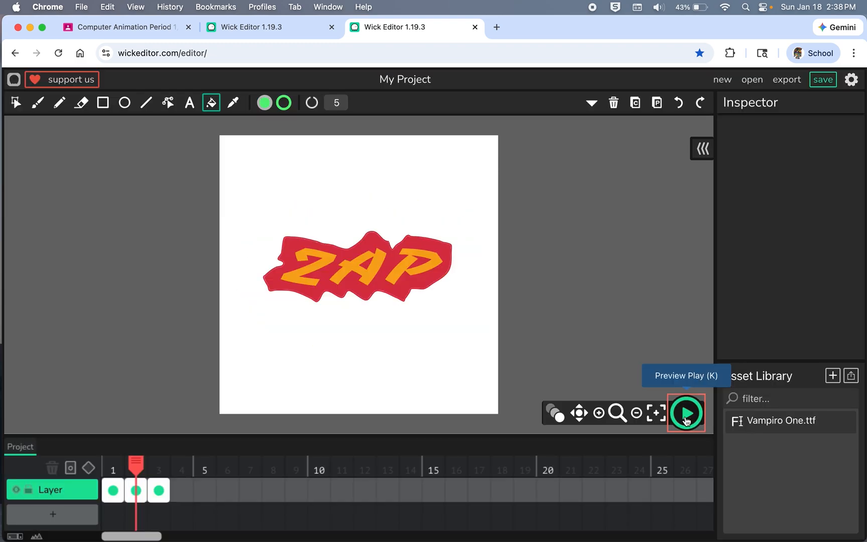
pyautogui.moveTo(134, 467)
pyautogui.mouseDown()
pyautogui.moveTo(100, 468)
pyautogui.moveTo(172, 471)
pyautogui.moveTo(113, 467)
pyautogui.moveTo(119, 482)
pyautogui.mouseUp()
pyautogui.click(135, 490)
pyautogui.click(158, 490)
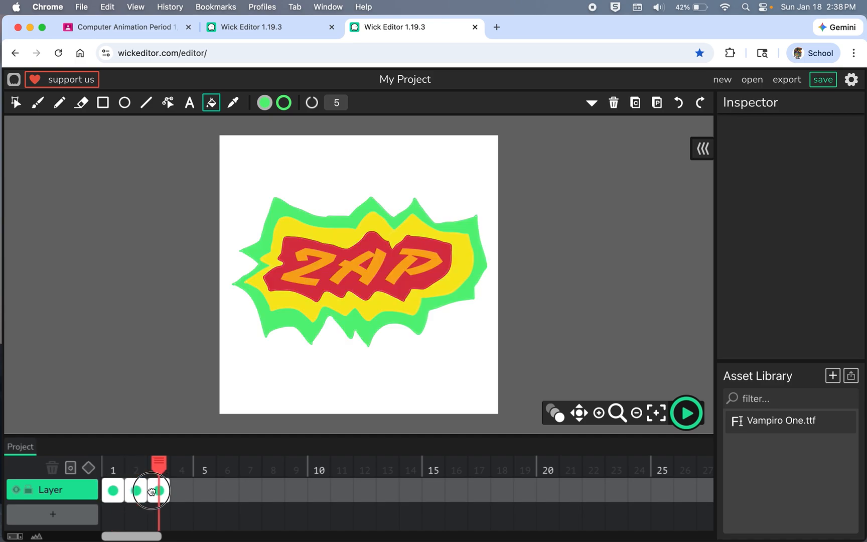
# Step: Add frame 4 to the timeline and paste a copy of frame 3's artwork into it
pyautogui.click(182, 490)
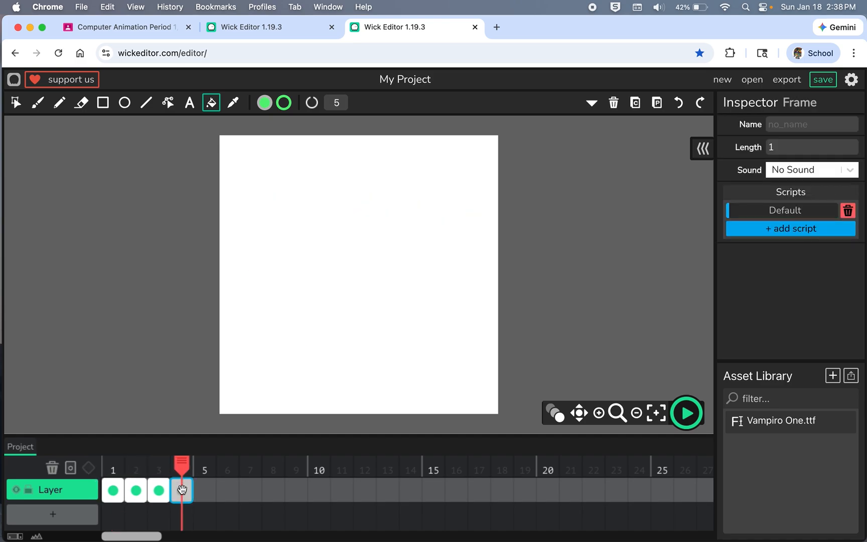
pyautogui.click(158, 490)
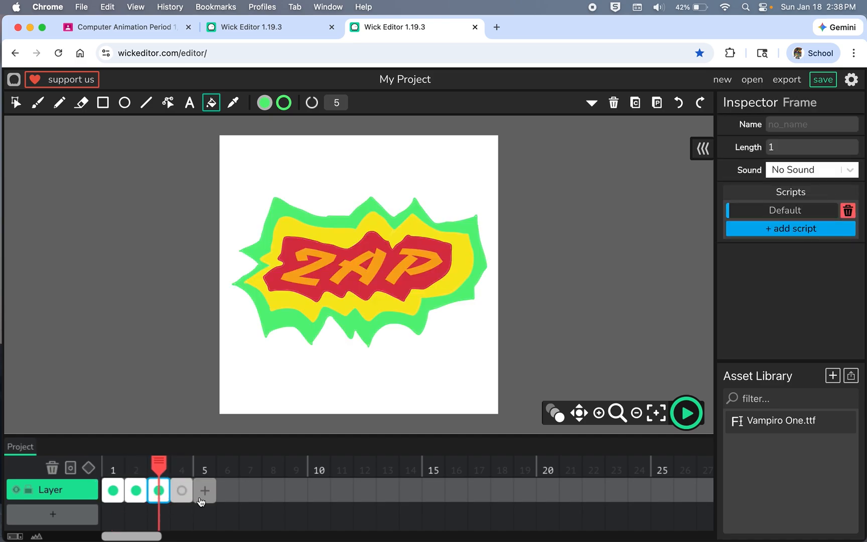
pyautogui.click(180, 489)
pyautogui.hotkey('ctrl', 'v')
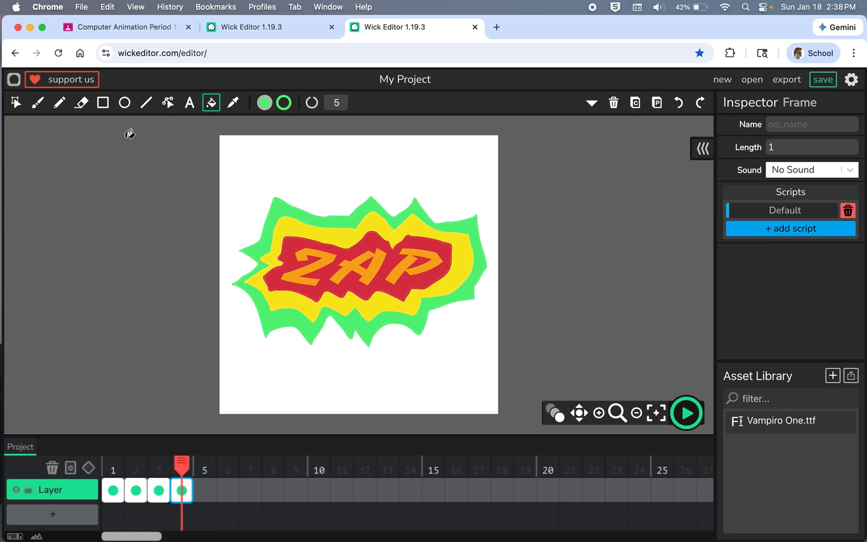
# Step: On frame 4, draw a four-pointed sparkle above the burst's upper-left spike with the Pencil at stroke width 3 in dark golden yellow
pyautogui.click(59, 103)
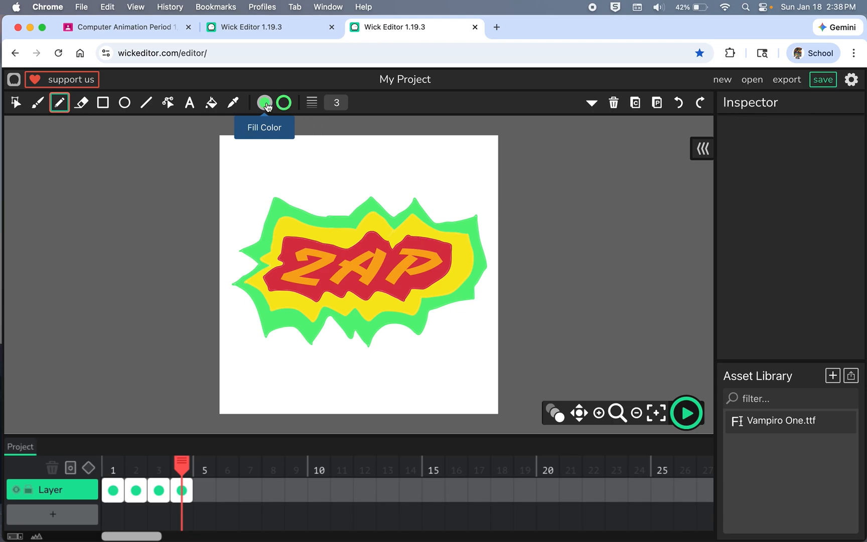
pyautogui.click(284, 105)
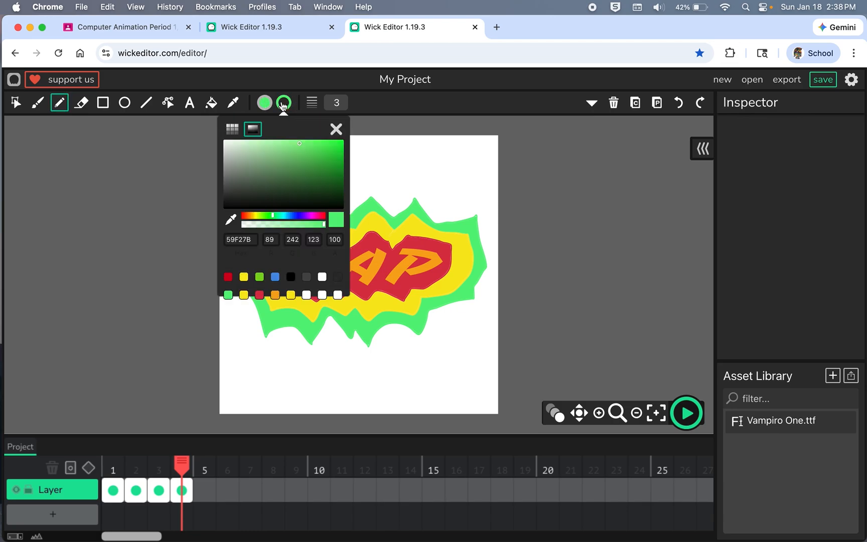
pyautogui.click(274, 296)
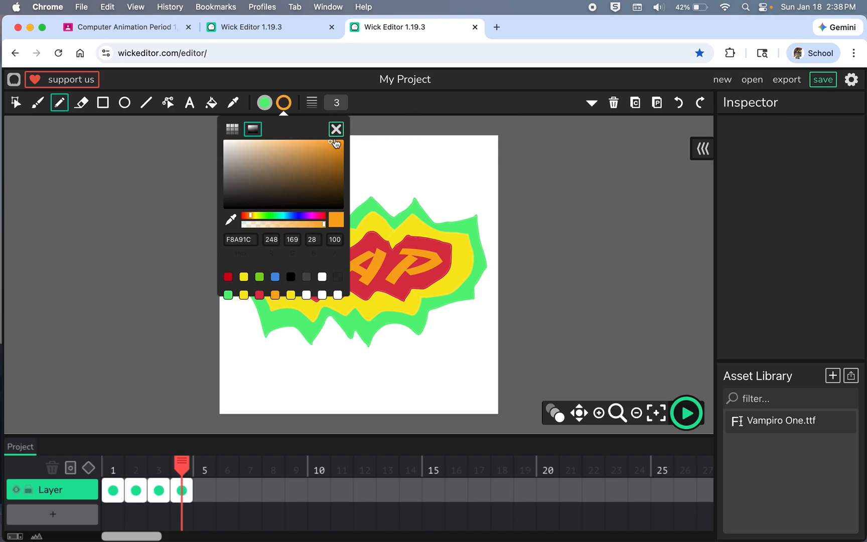
pyautogui.click(253, 218)
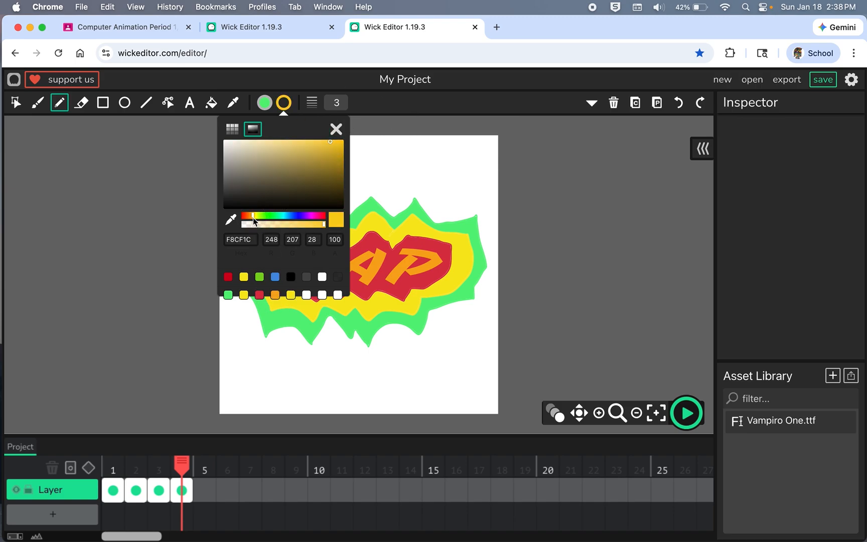
pyautogui.click(332, 146)
pyautogui.click(336, 129)
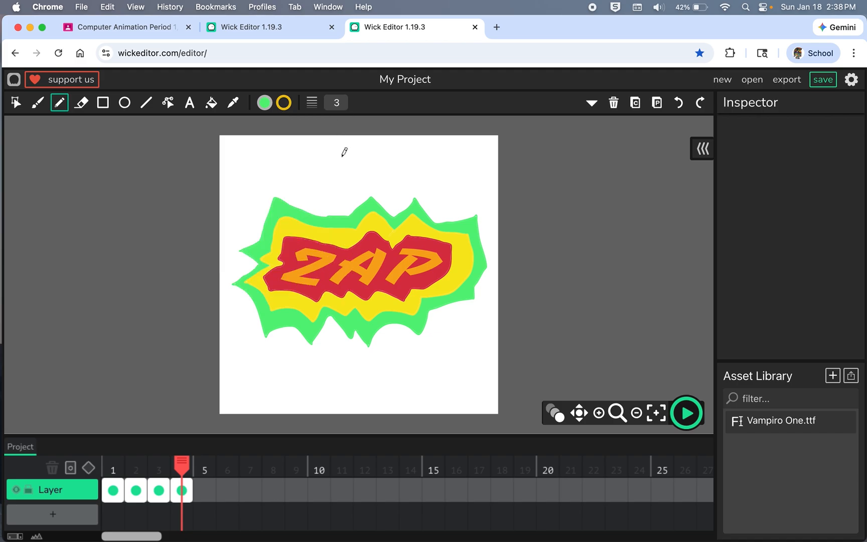
pyautogui.moveTo(301, 172)
pyautogui.mouseDown()
pyautogui.moveTo(289, 151)
pyautogui.moveTo(286, 171)
pyautogui.moveTo(266, 179)
pyautogui.moveTo(286, 177)
pyautogui.moveTo(292, 210)
pyautogui.moveTo(310, 170)
pyautogui.mouseUp()
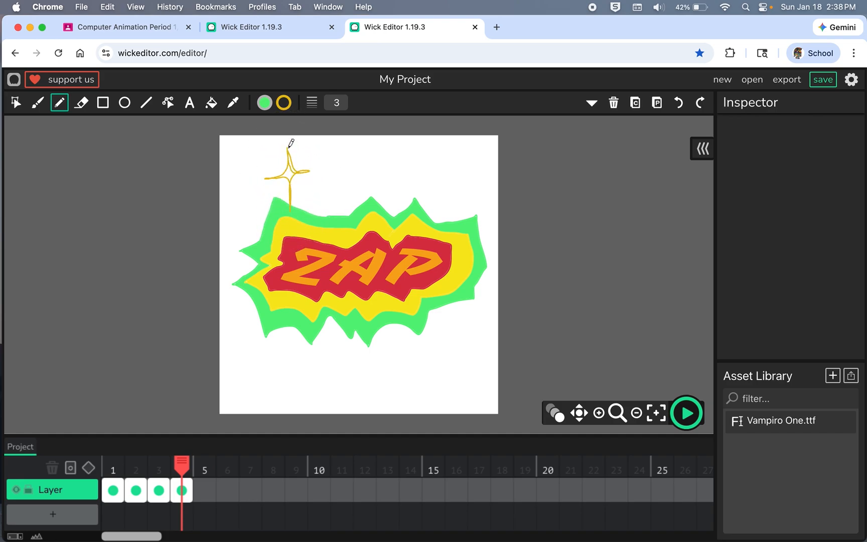
pyautogui.click(211, 102)
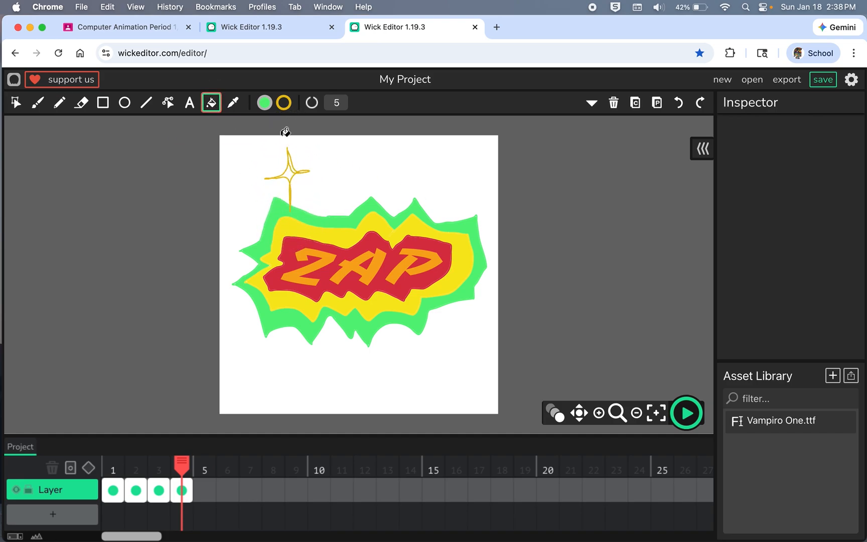
pyautogui.click(292, 173)
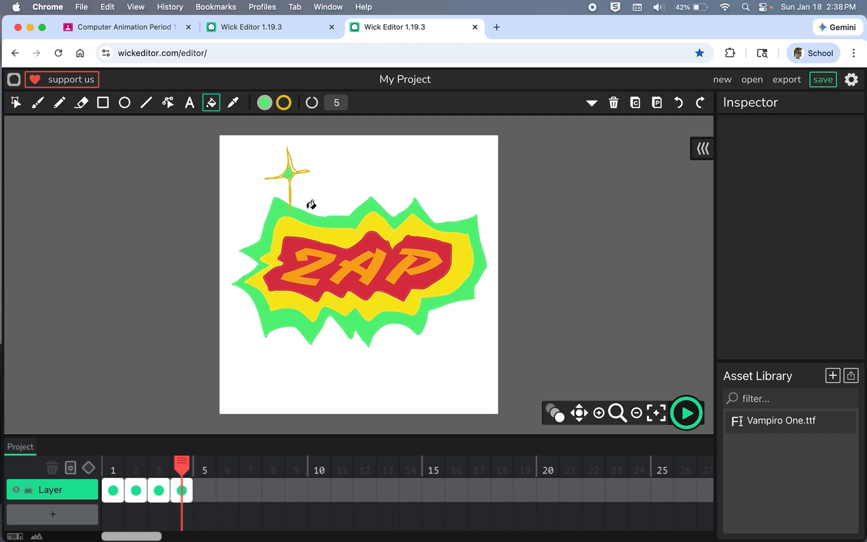
pyautogui.press('super+z')
pyautogui.click(266, 103)
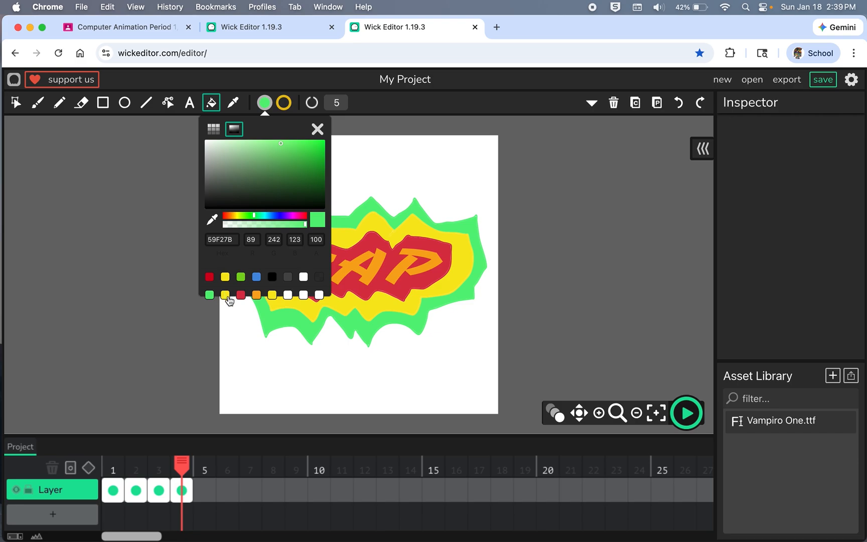
pyautogui.click(319, 127)
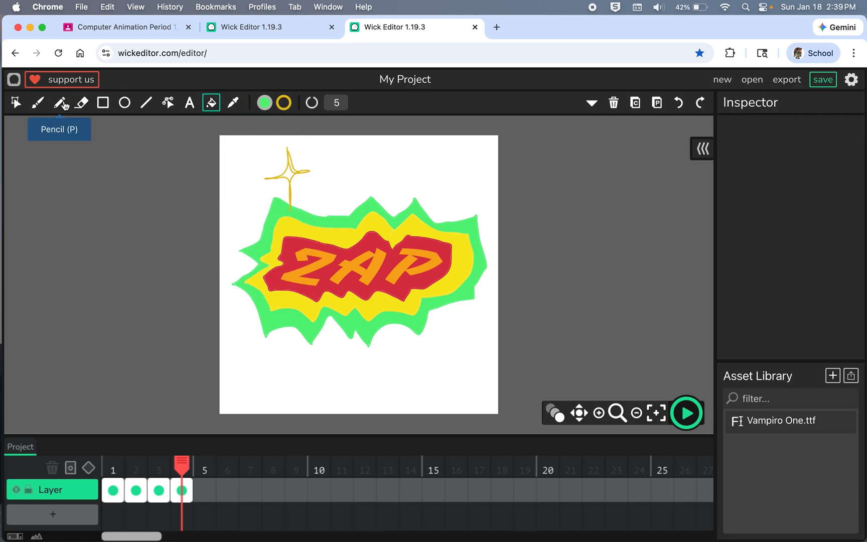
# Step: Set the fill color to the gold sampled from the sparkle's outline and fill the sparkle's center with it
pyautogui.click(578, 423)
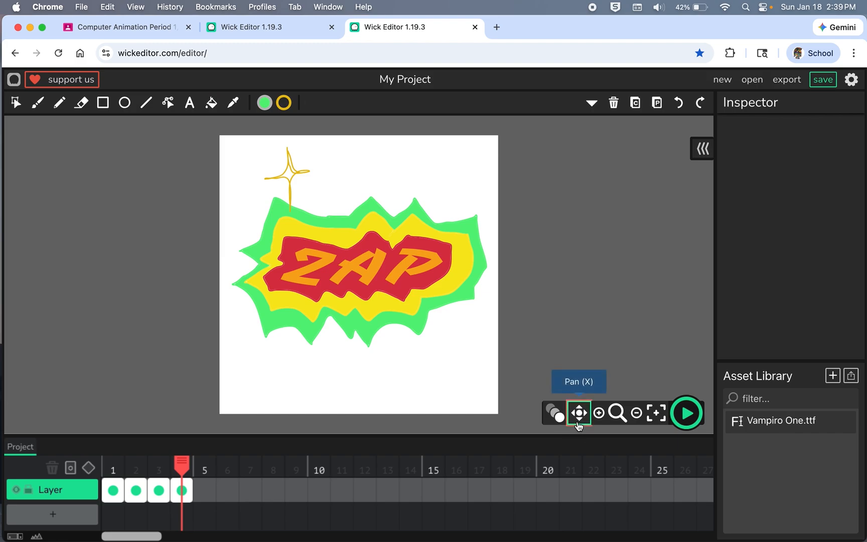
pyautogui.moveTo(465, 306); pyautogui.dragTo(647, 304)
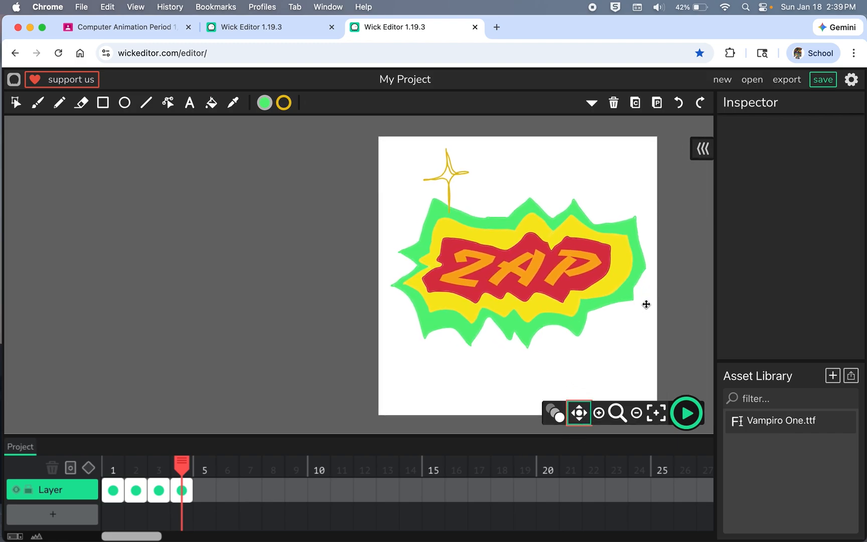
pyautogui.click(265, 106)
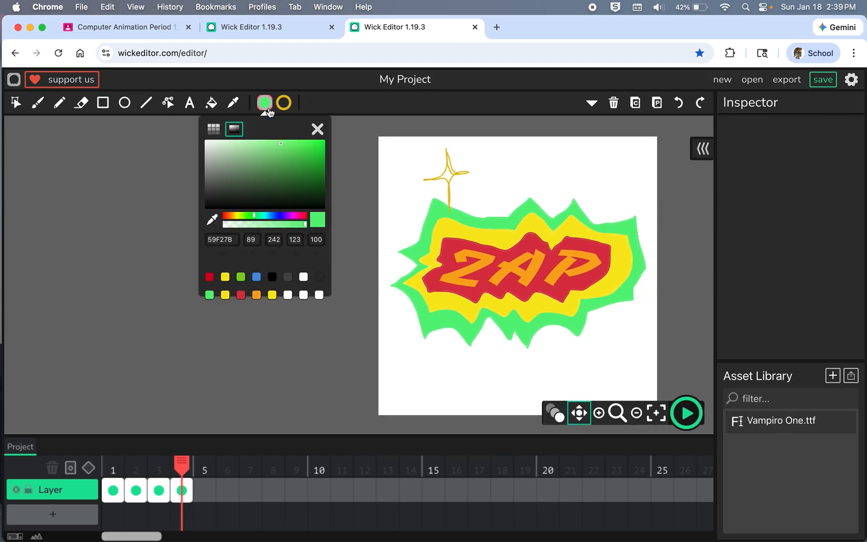
pyautogui.click(212, 221)
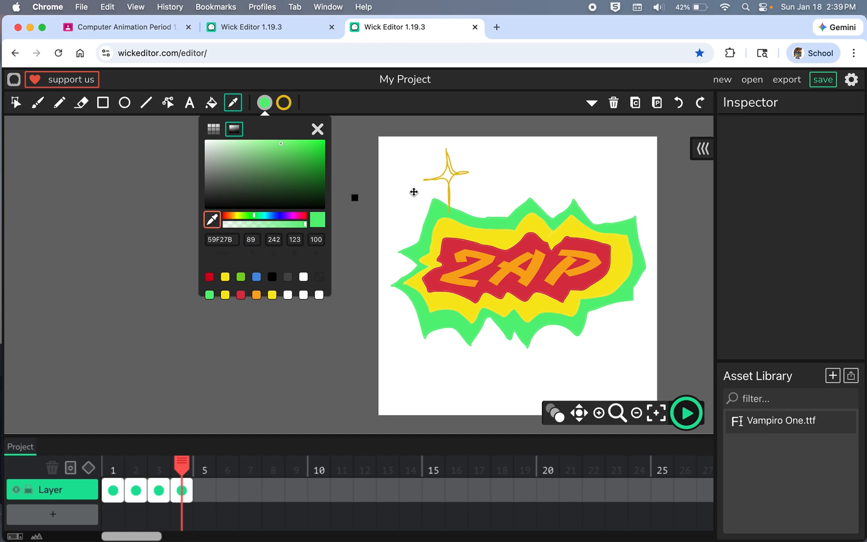
pyautogui.click(460, 173)
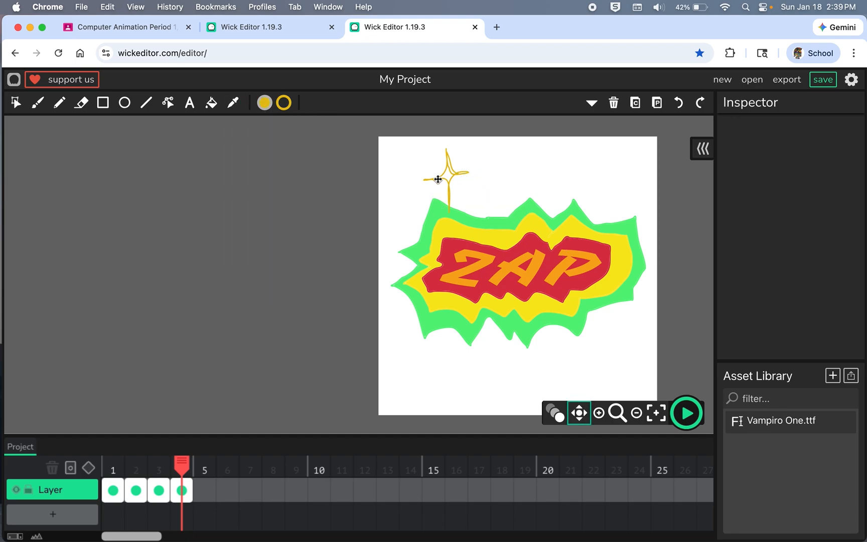
pyautogui.click(211, 103)
pyautogui.click(450, 174)
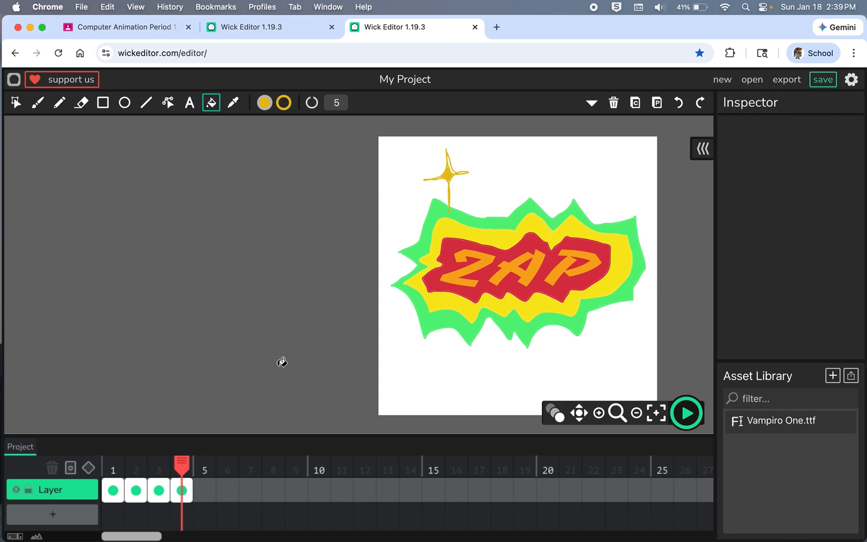
# Step: Draw a second, larger four-pointed sparkle below the burst's lower-right edge, fill it with the same gold, and preview the animation
pyautogui.click(57, 103)
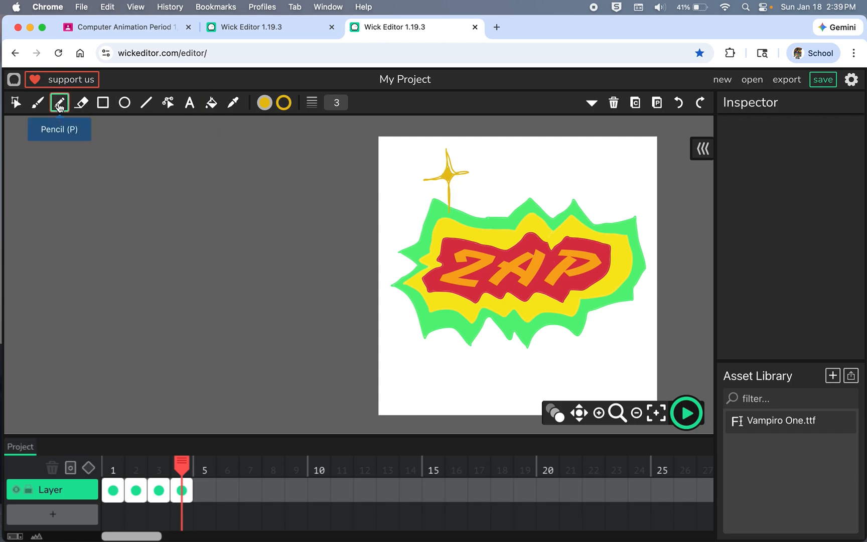
pyautogui.moveTo(627, 335)
pyautogui.mouseDown()
pyautogui.moveTo(608, 313)
pyautogui.moveTo(610, 333)
pyautogui.moveTo(575, 359)
pyautogui.moveTo(605, 357)
pyautogui.moveTo(617, 391)
pyautogui.moveTo(617, 353)
pyautogui.moveTo(646, 345)
pyautogui.moveTo(630, 343)
pyautogui.moveTo(605, 309)
pyautogui.mouseUp()
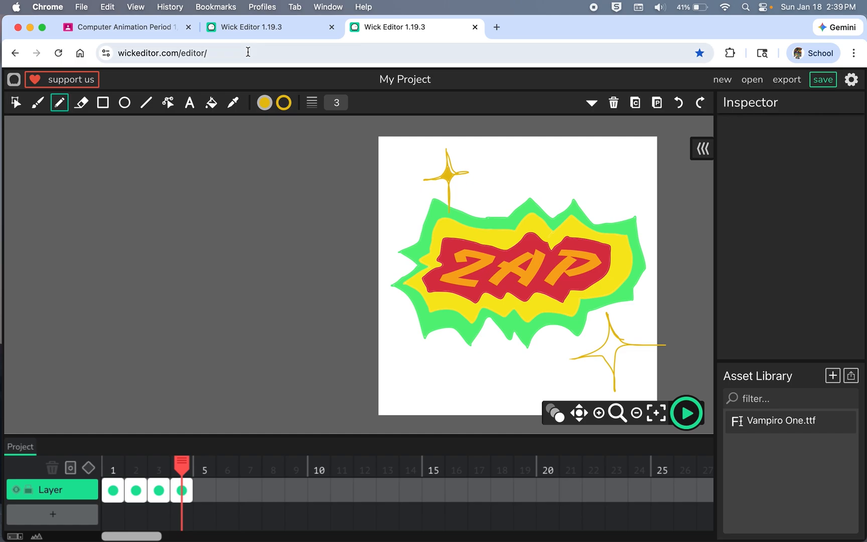
pyautogui.click(212, 102)
pyautogui.click(615, 349)
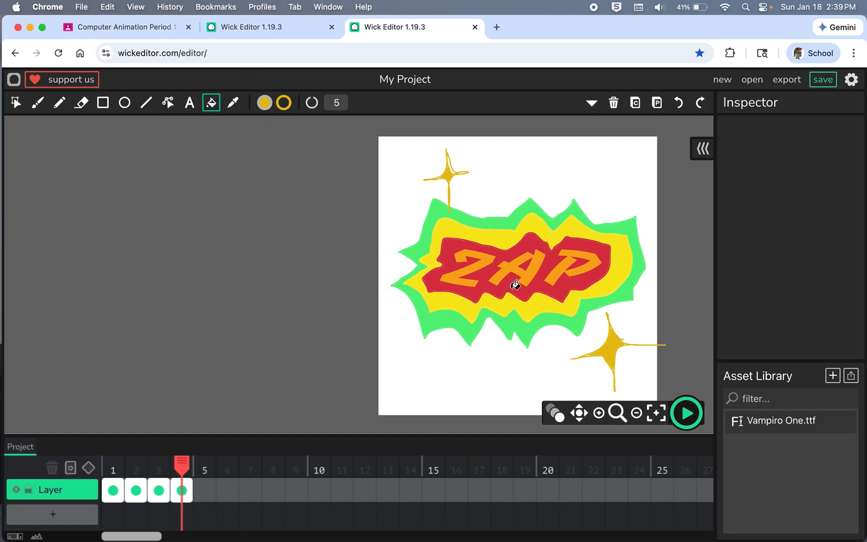
pyautogui.click(686, 415)
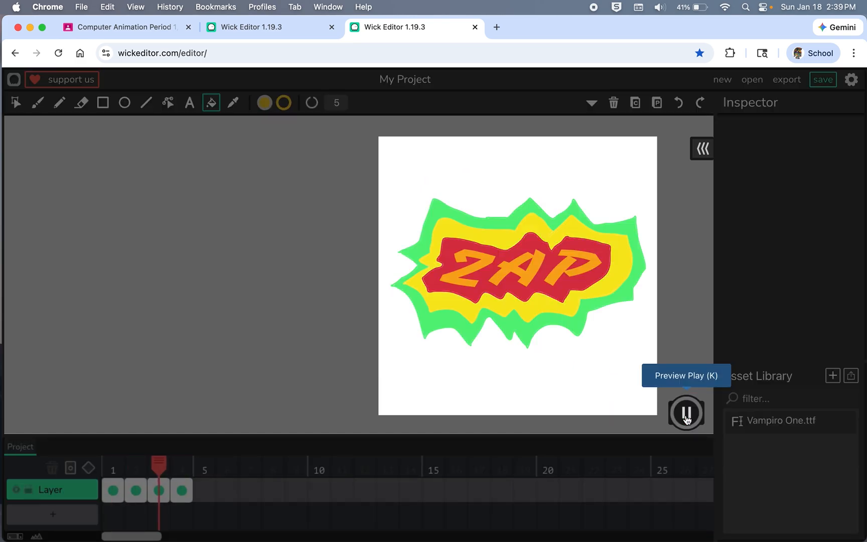
pyautogui.click(686, 416)
# Step: Set the project's background color to violet 6923E0 in the project settings and preview the animation
pyautogui.click(851, 79)
pyautogui.click(517, 271)
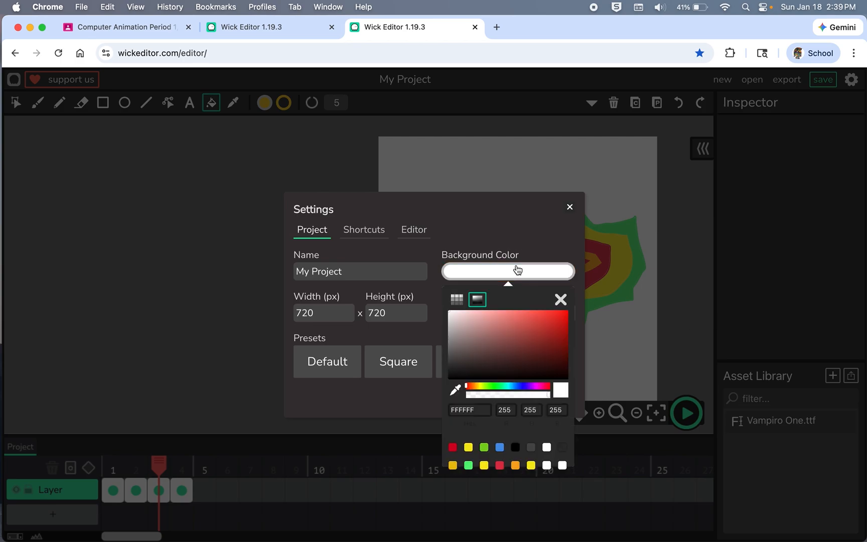
pyautogui.click(528, 387)
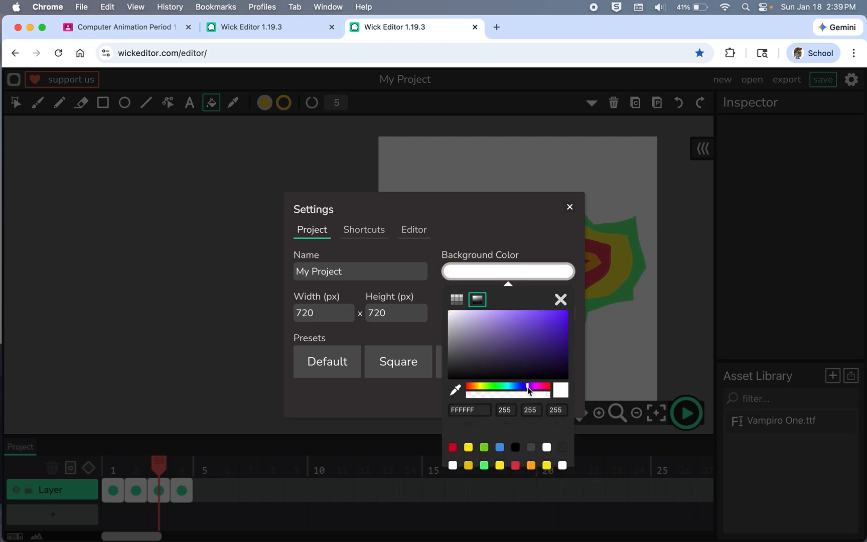
pyautogui.click(550, 319)
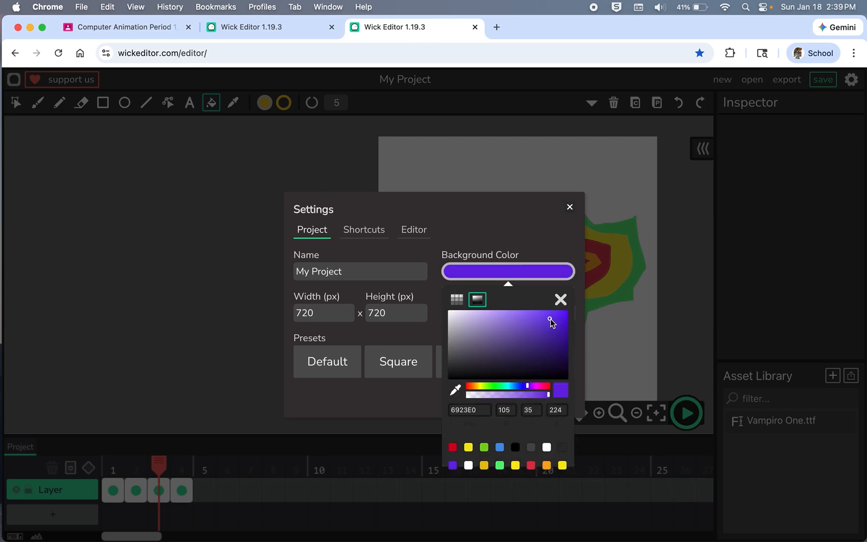
pyautogui.click(563, 307)
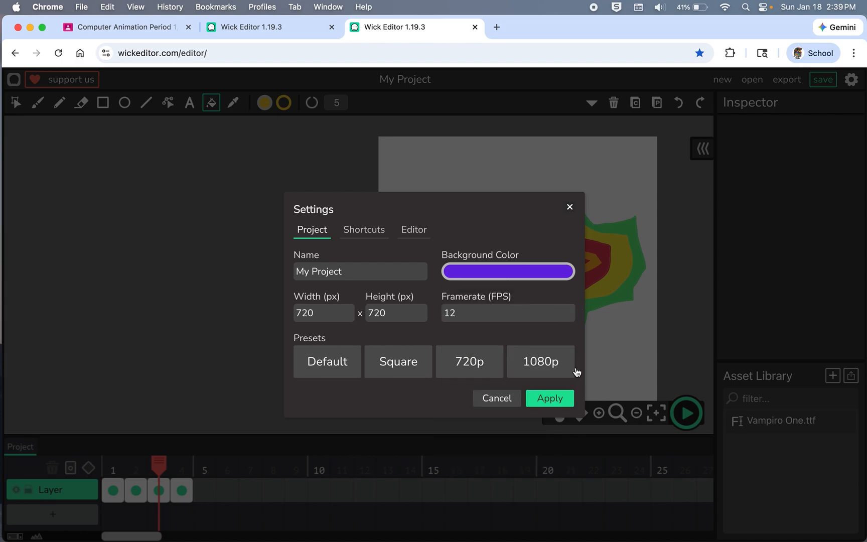
pyautogui.click(550, 397)
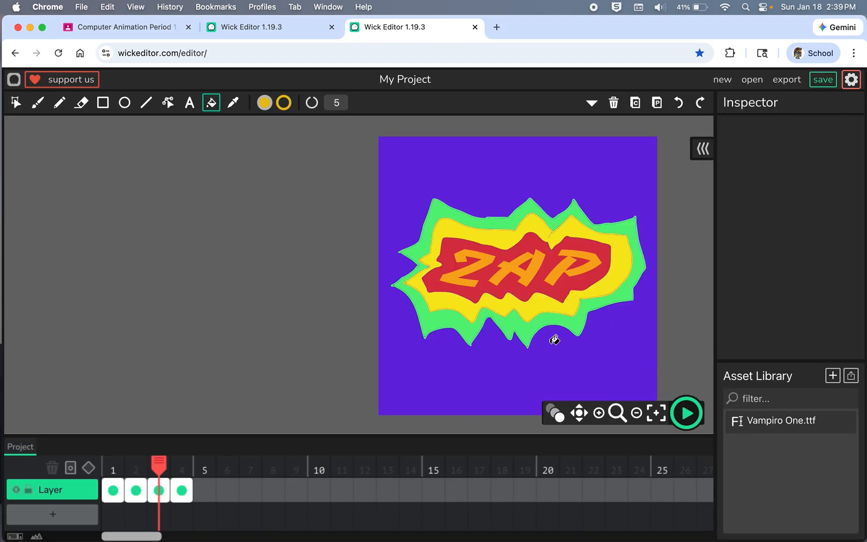
pyautogui.click(682, 417)
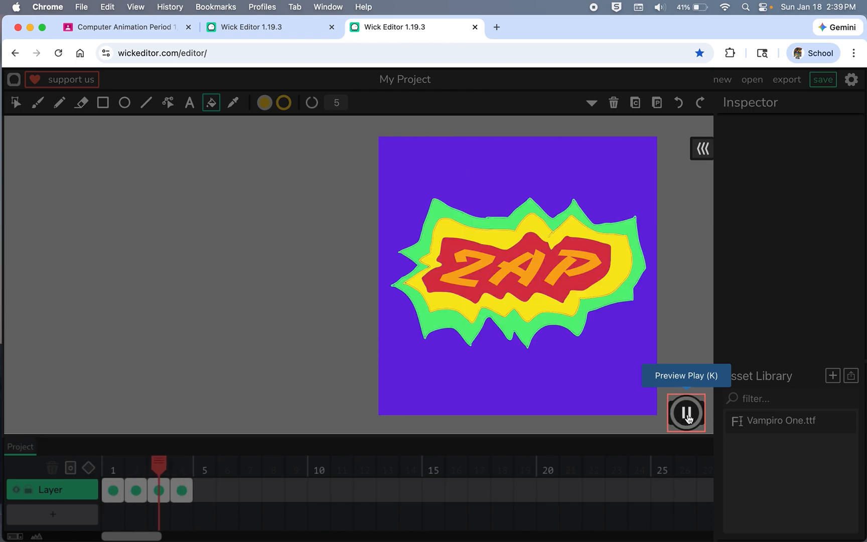
pyautogui.click(688, 417)
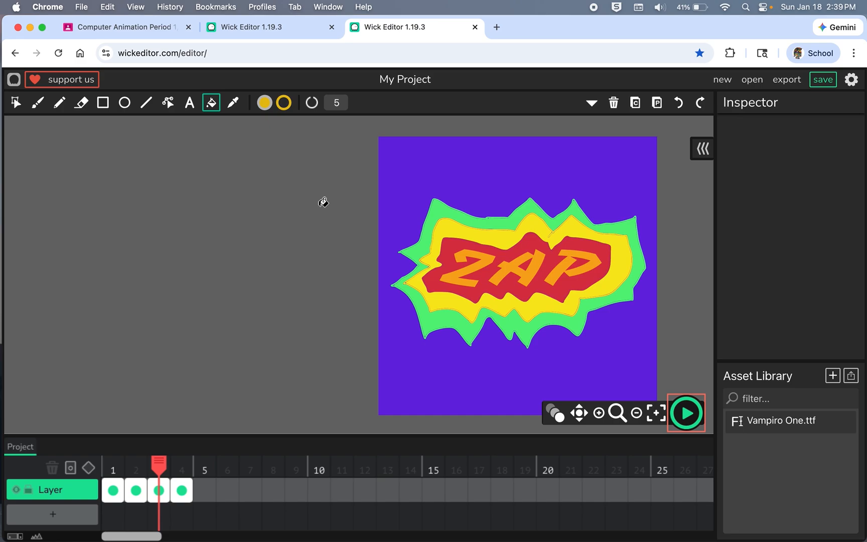